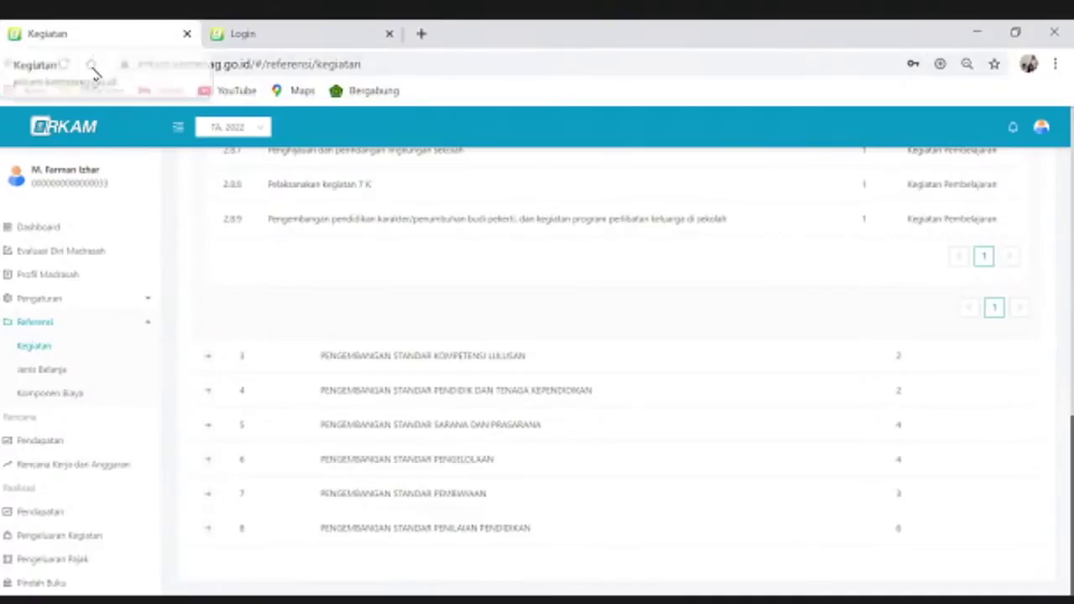
Check the current page's URL, then switch to the training site's login tab
click(166, 67)
click(163, 65)
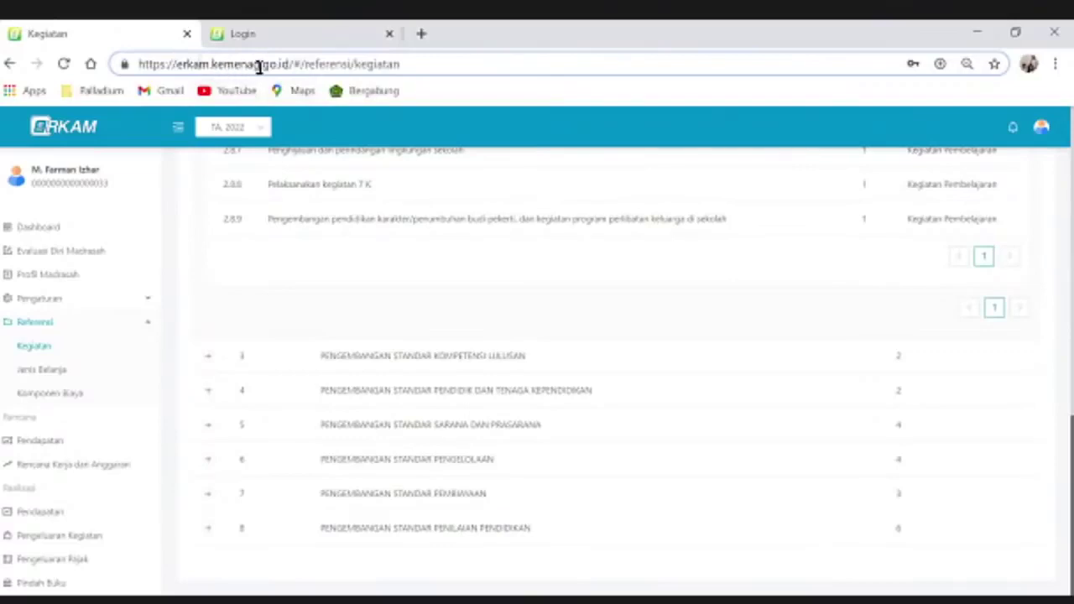
click(284, 40)
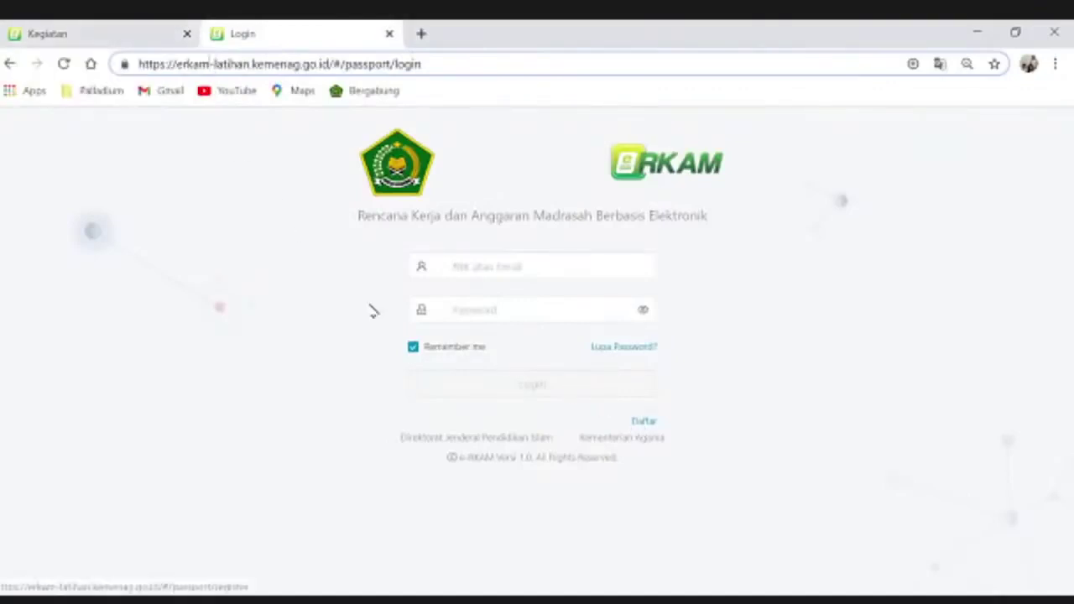
Return to the Kegiatan tab and log out via the avatar's account menu
click(126, 32)
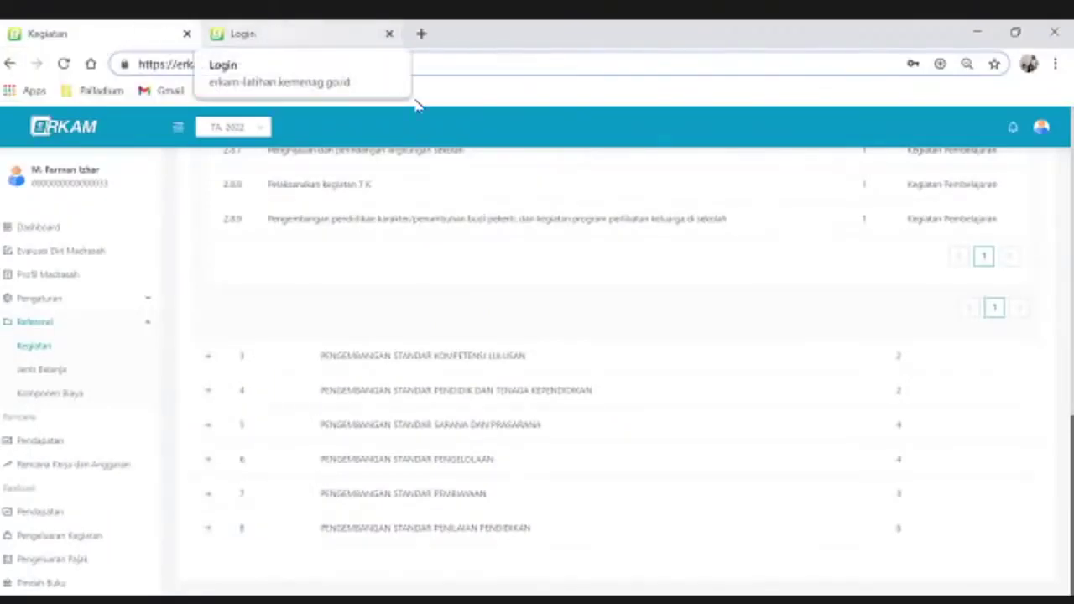
click(1041, 130)
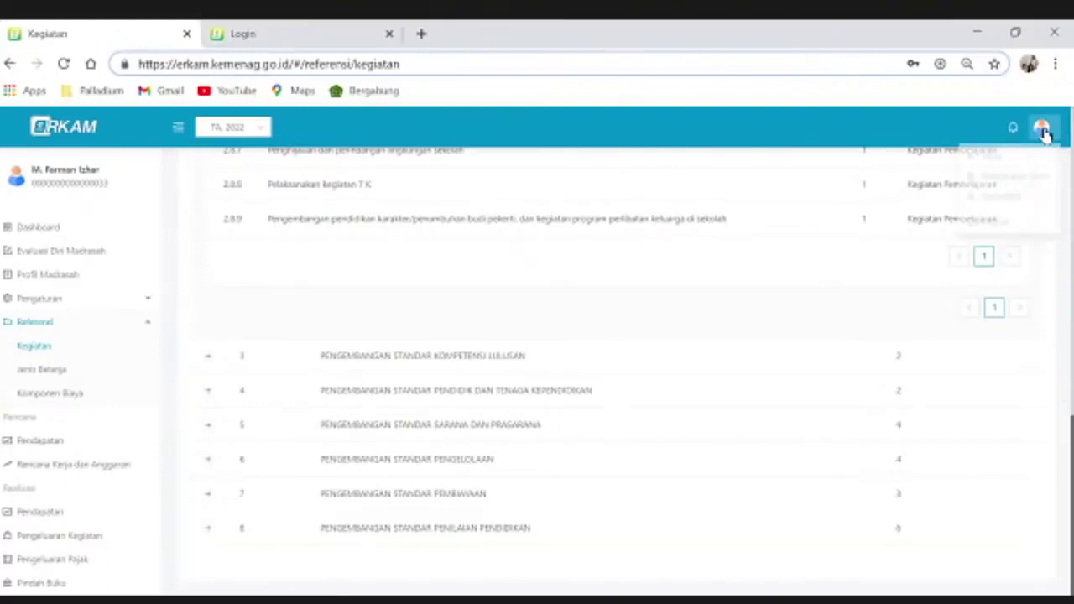
click(1043, 130)
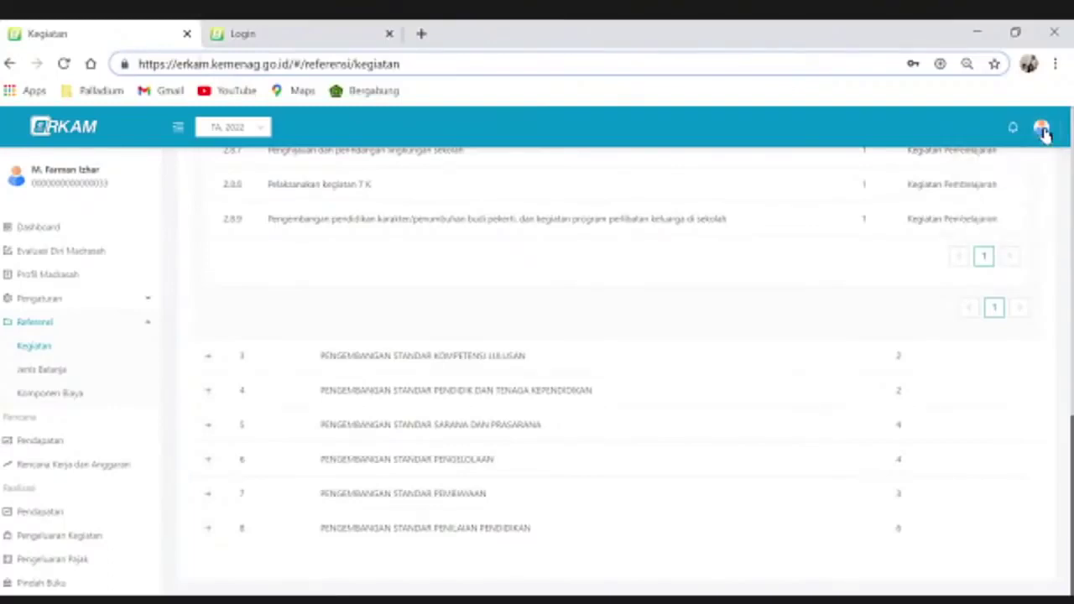
click(1041, 126)
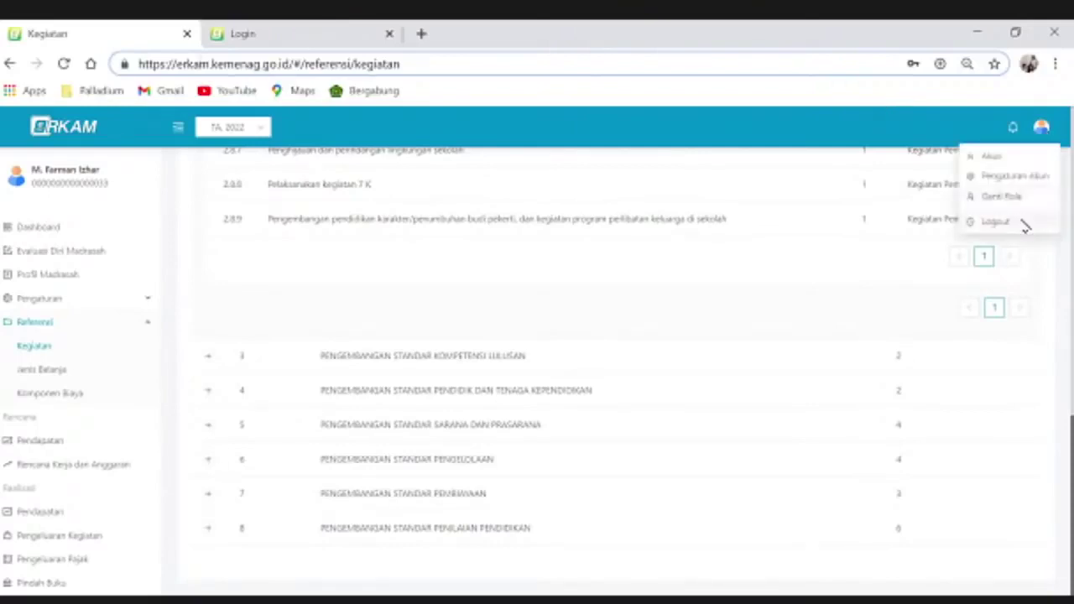
click(1021, 223)
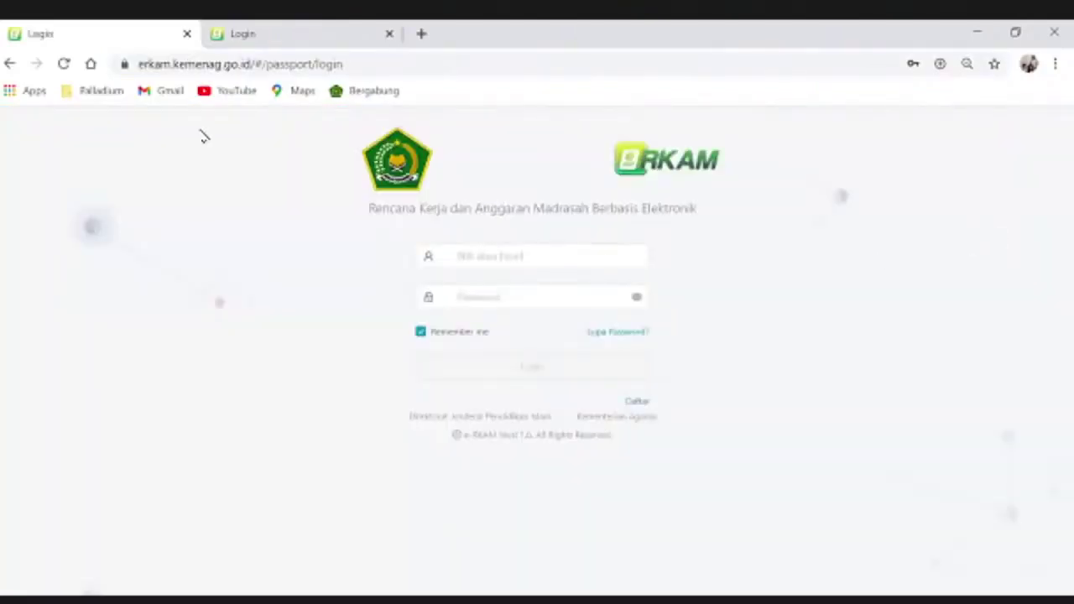
Compare the training and main login pages, finishing on the training site's tab
click(257, 45)
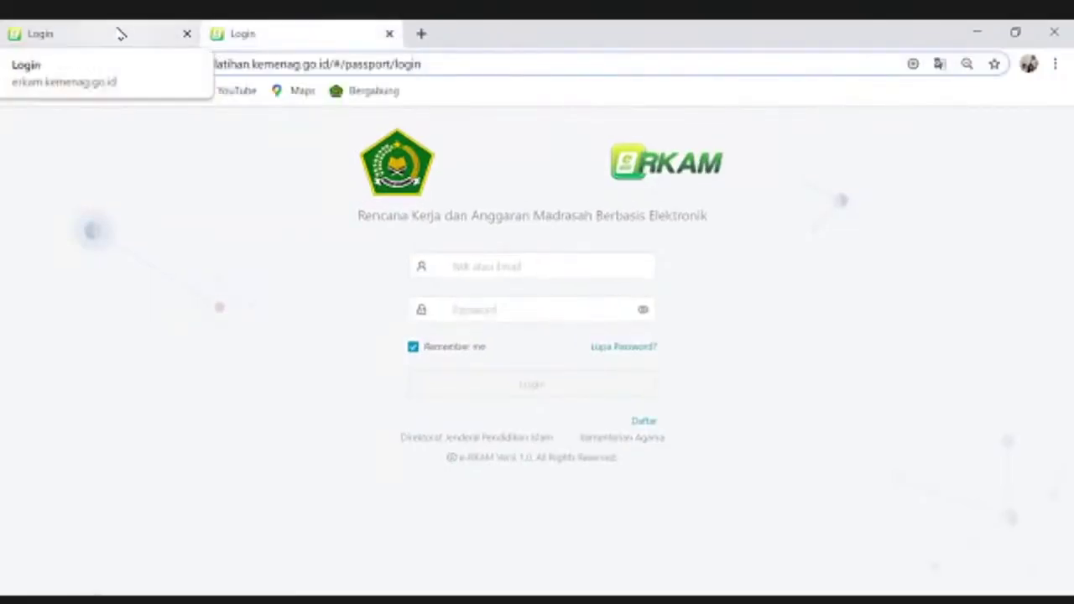
click(121, 33)
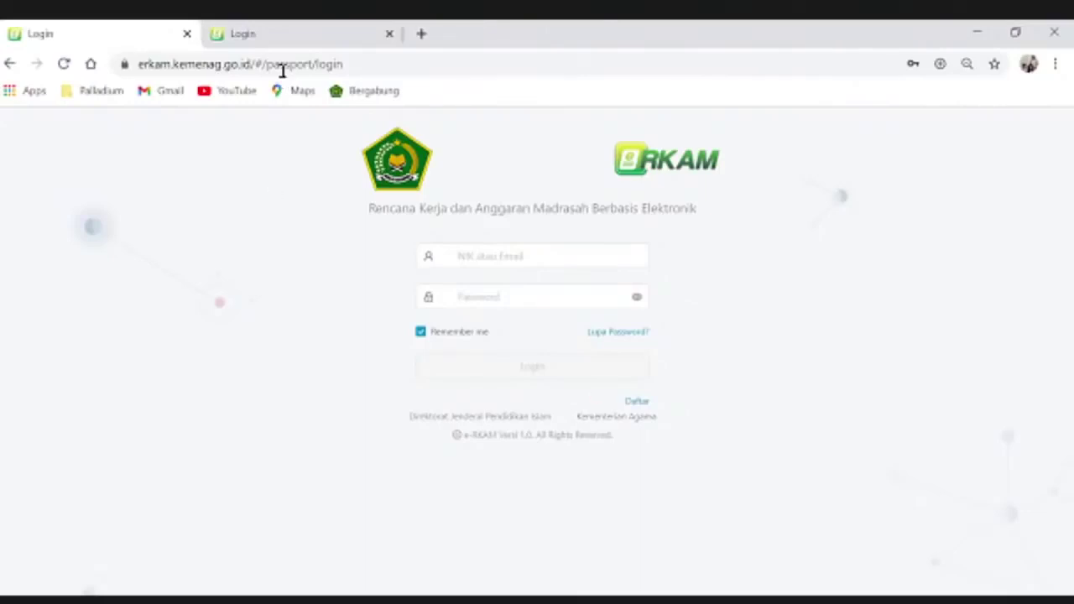
click(299, 45)
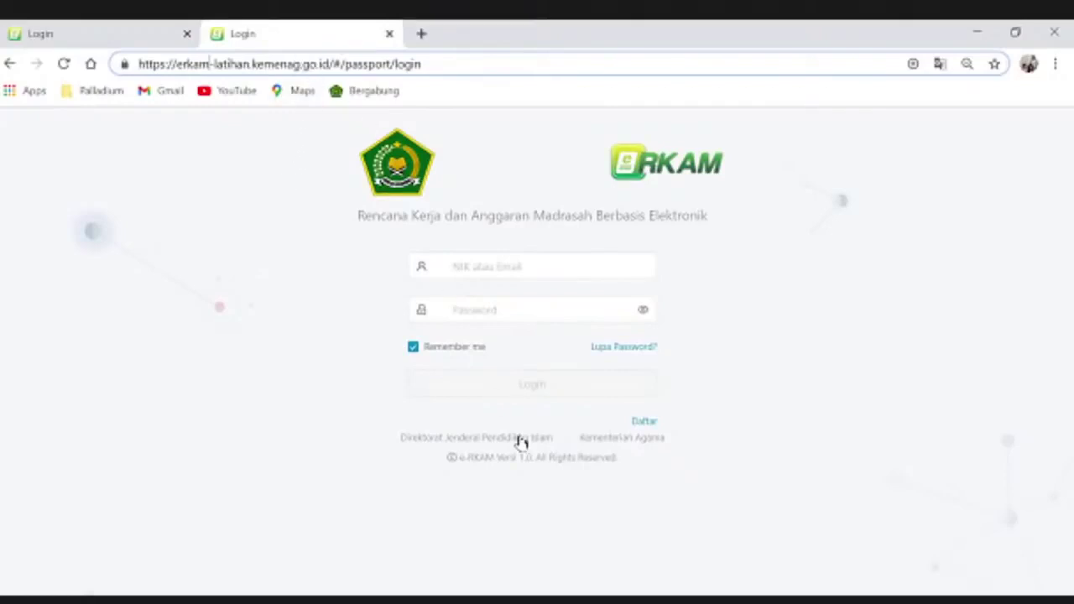
Open the Daftar registration form and enter an eight-digit Kode Registrasi
click(644, 422)
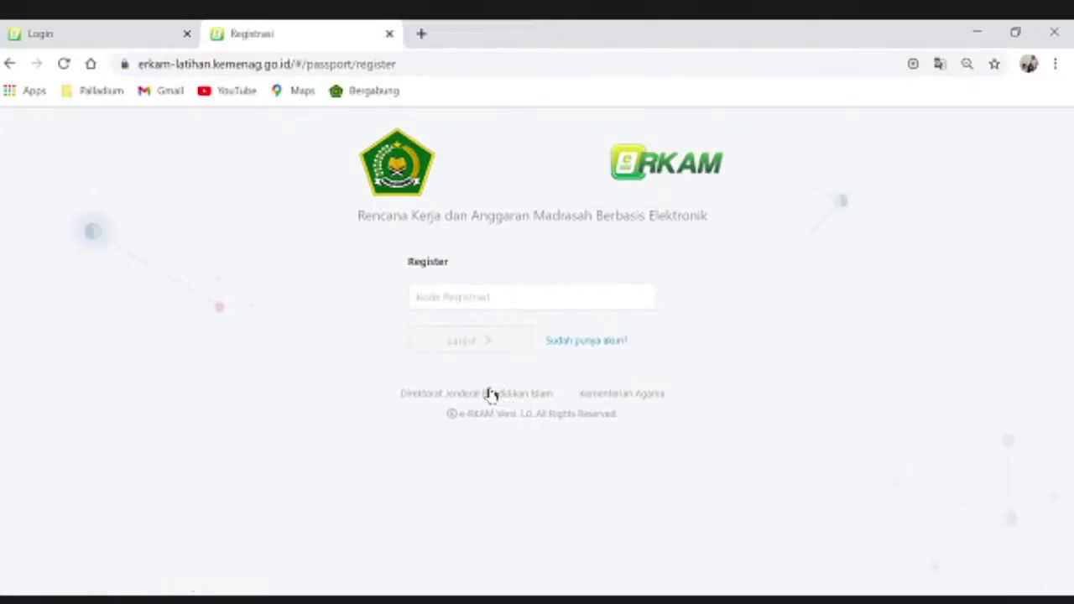
click(467, 293)
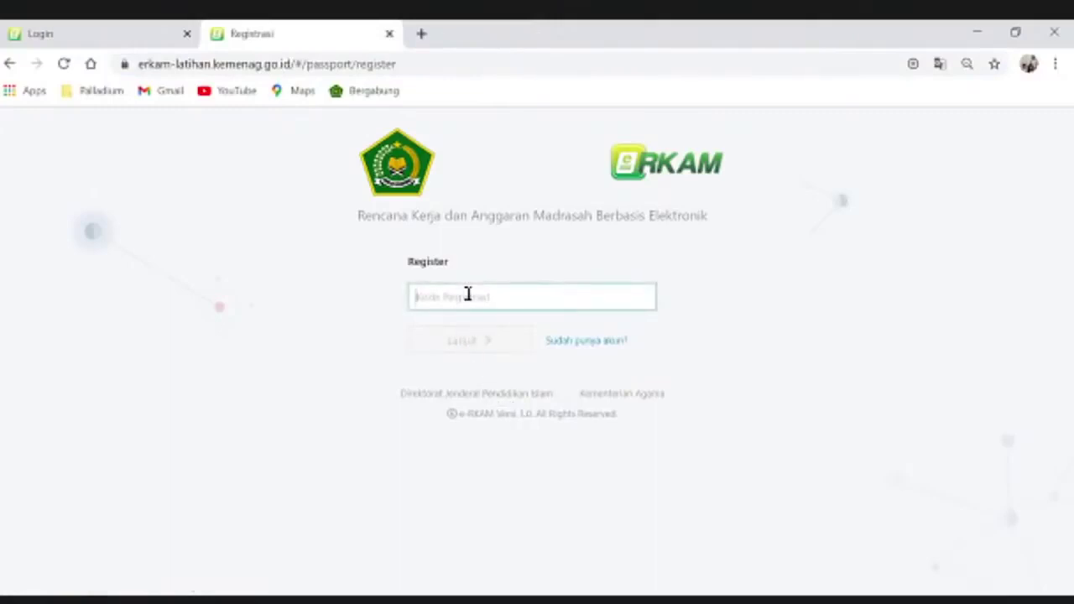
text(12)
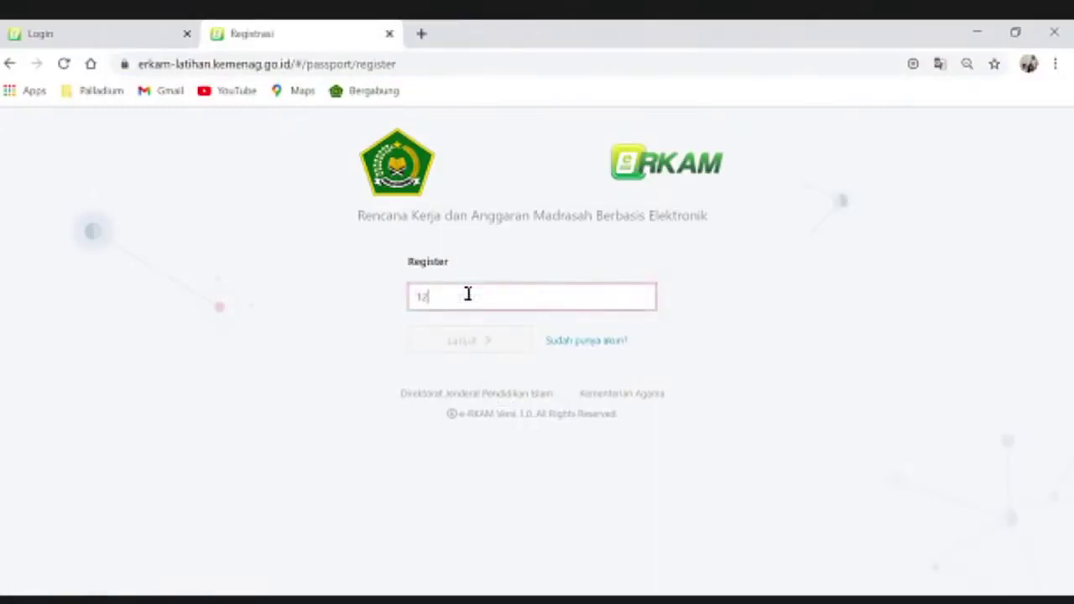
text(3456789)
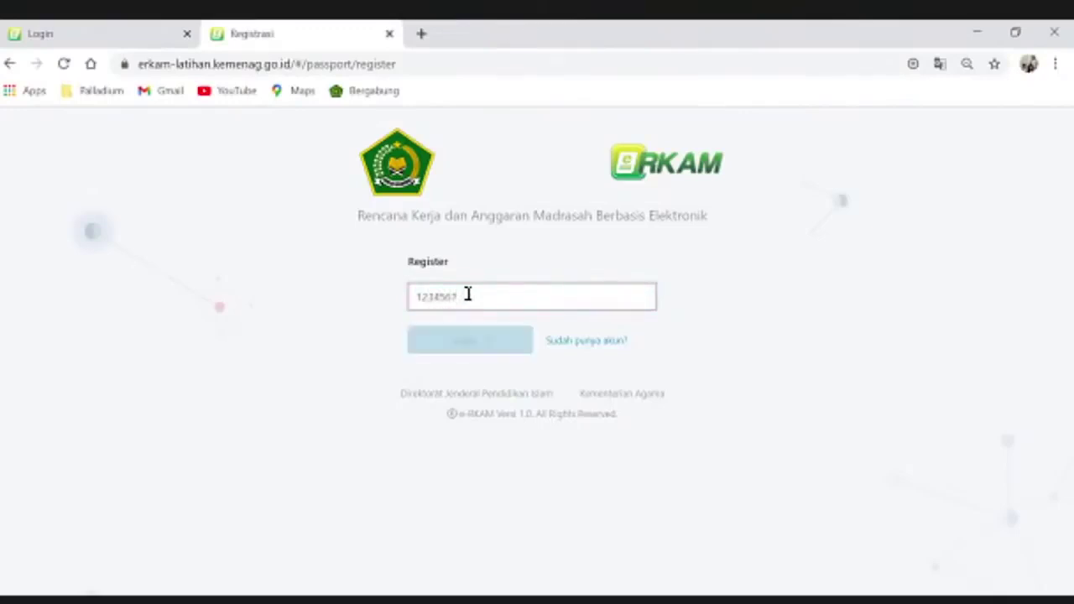
key(BackSpace)
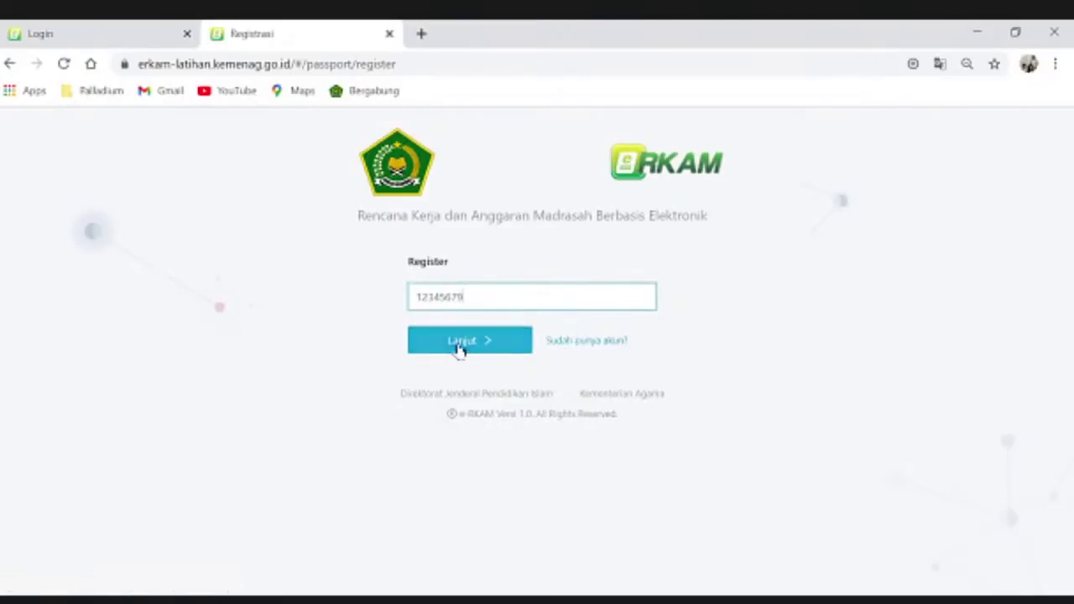
Submit the registration code with Lanjut twice, getting an error
click(460, 346)
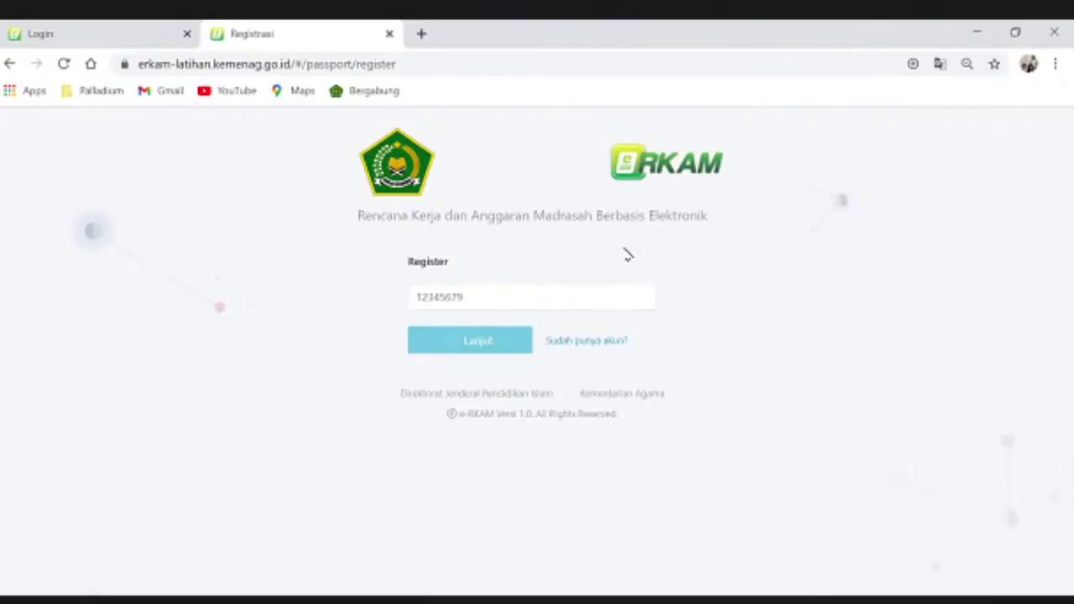
click(465, 295)
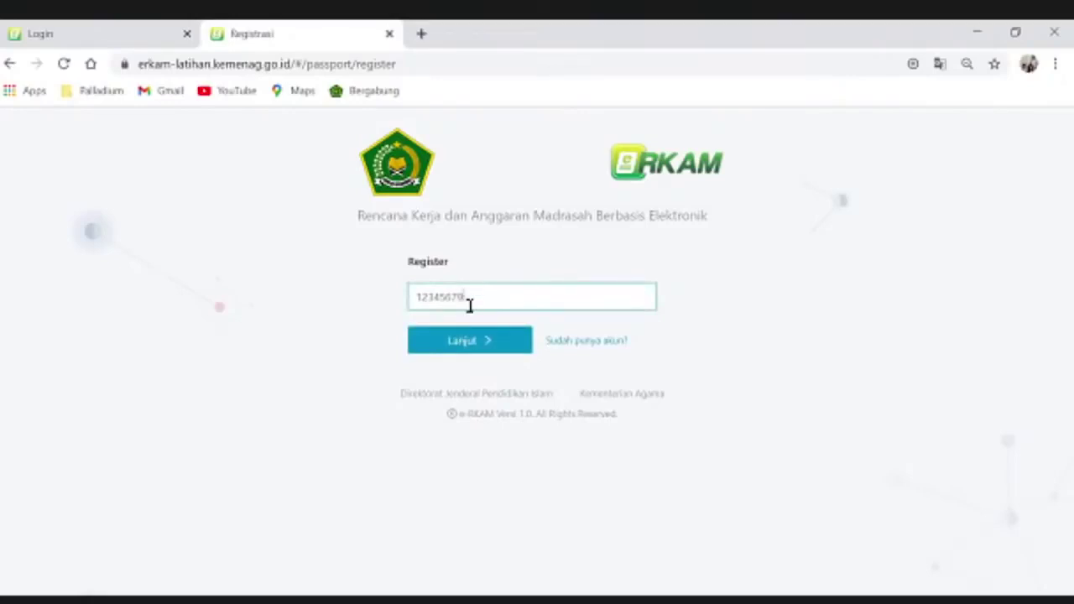
click(481, 343)
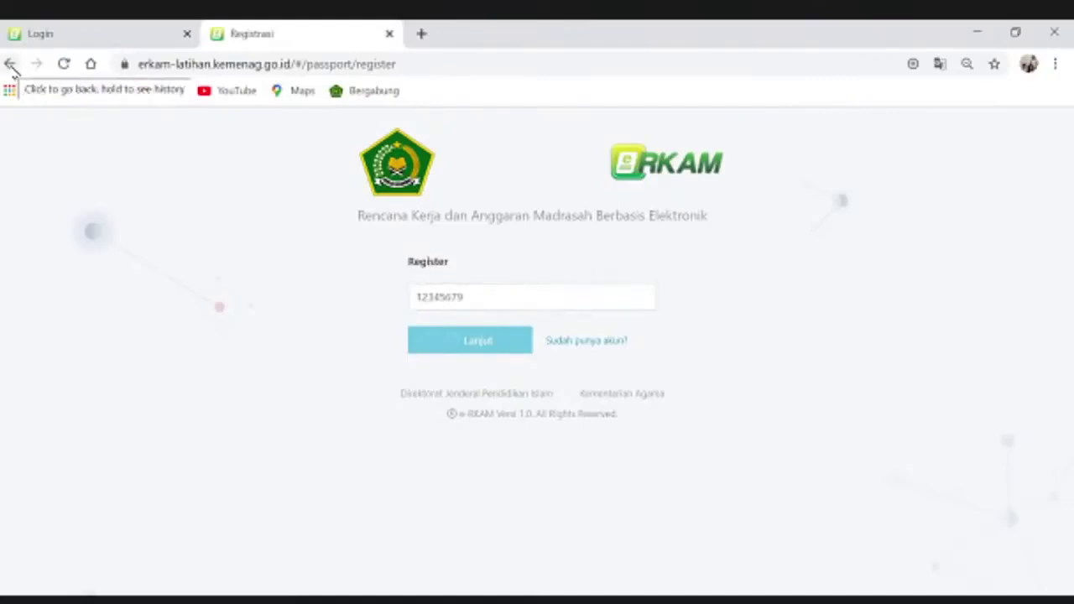
Go back to the training site's login page with the browser Back button
click(10, 67)
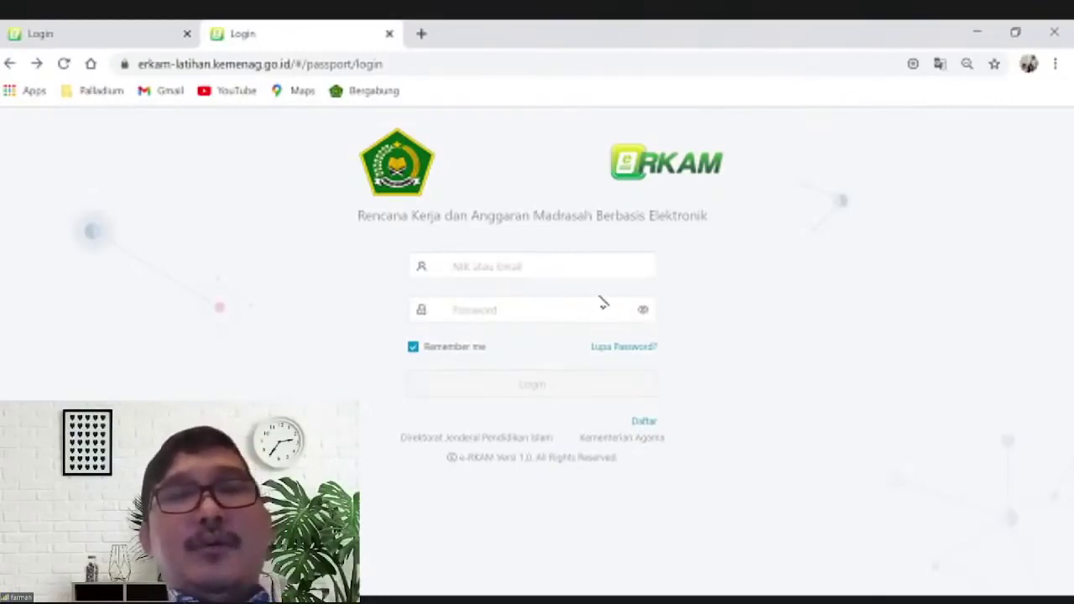
click(527, 262)
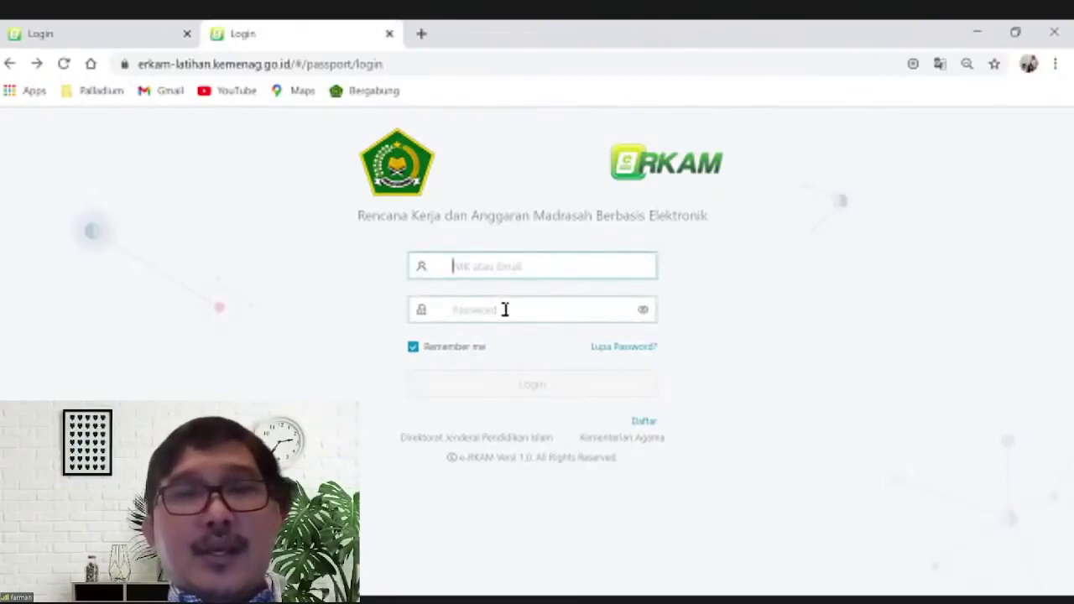
click(506, 309)
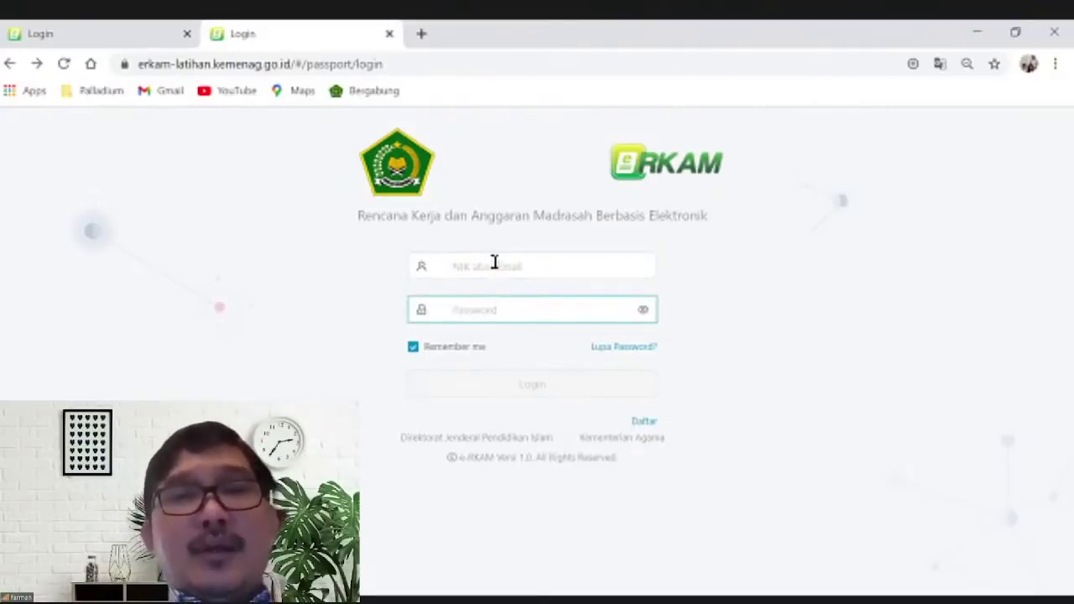
key(shift+Tab)
click(474, 314)
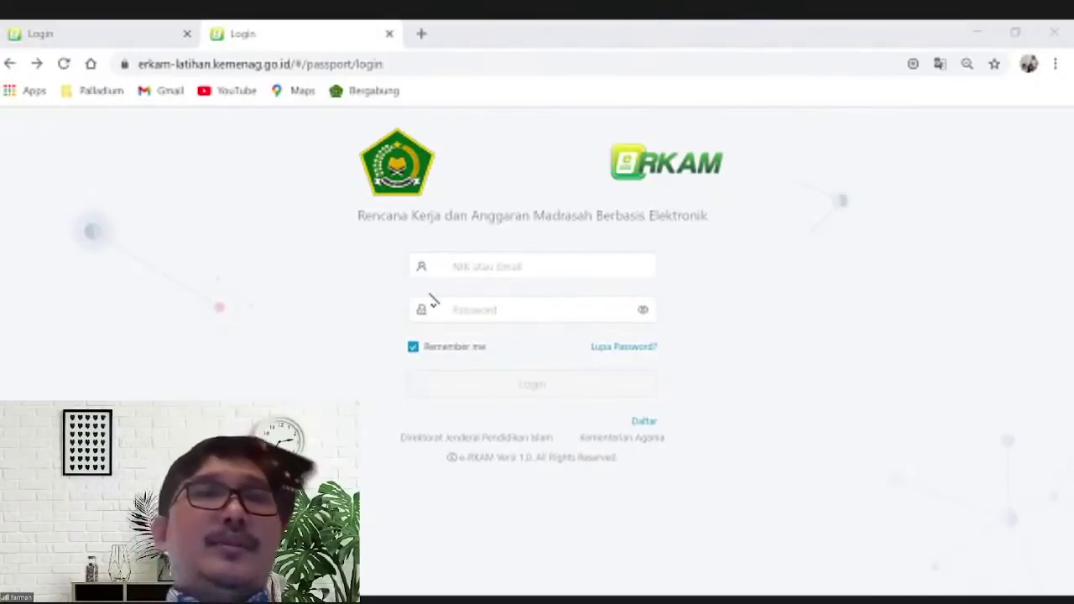
click(509, 270)
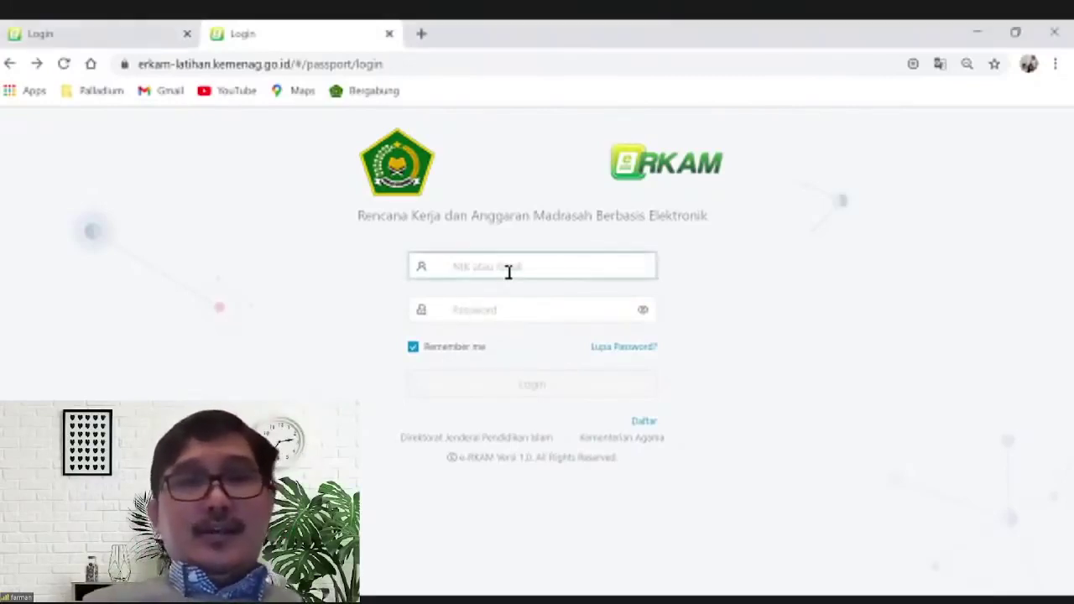
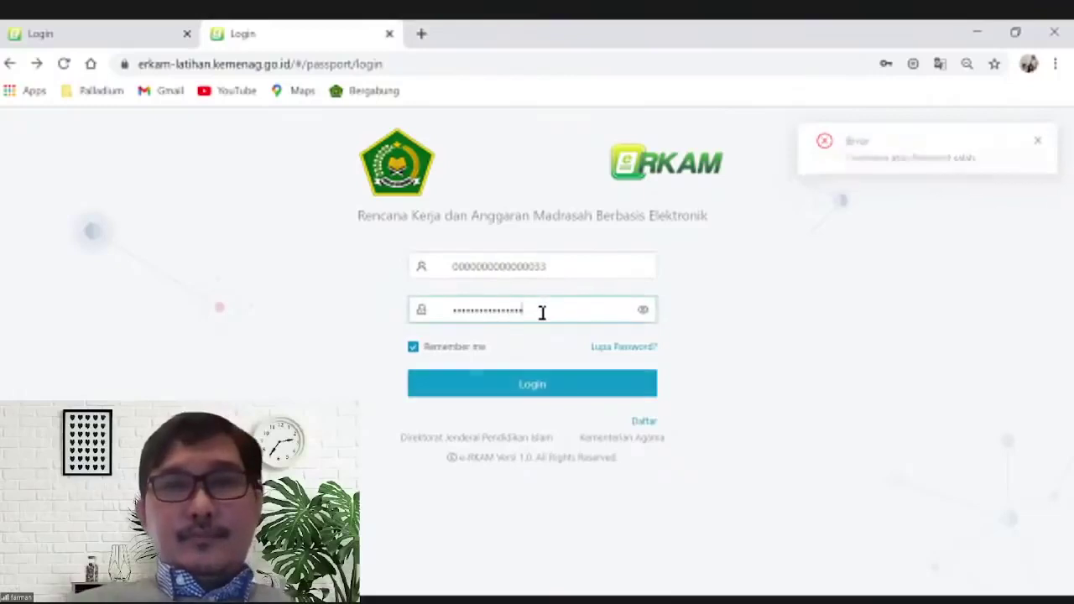
Erase the rejected password, re-enter it and retry the eRKAM login
key(BackSpace)
key(BackSpace)
key(BackSpace)
key(BackSpace)
key(BackSpace)
key(BackSpace)
key(BackSpace)
key(BackSpace)
key(BackSpace)
key(BackSpace)
key(BackSpace)
key(BackSpace)
key(BackSpace)
key(BackSpace)
key(BackSpace)
key(BackSpace)
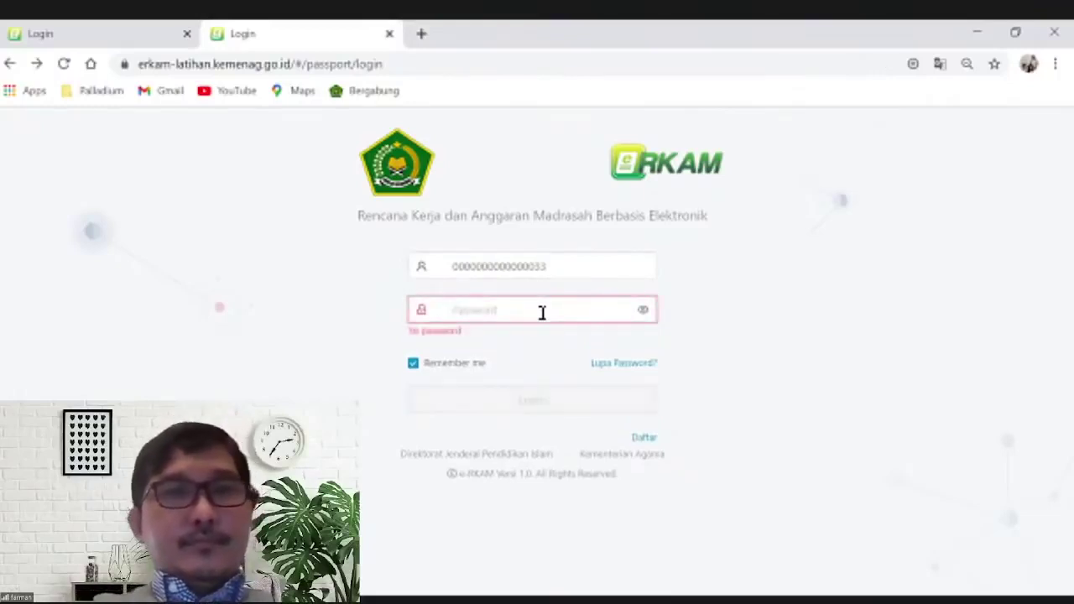
text(••••)
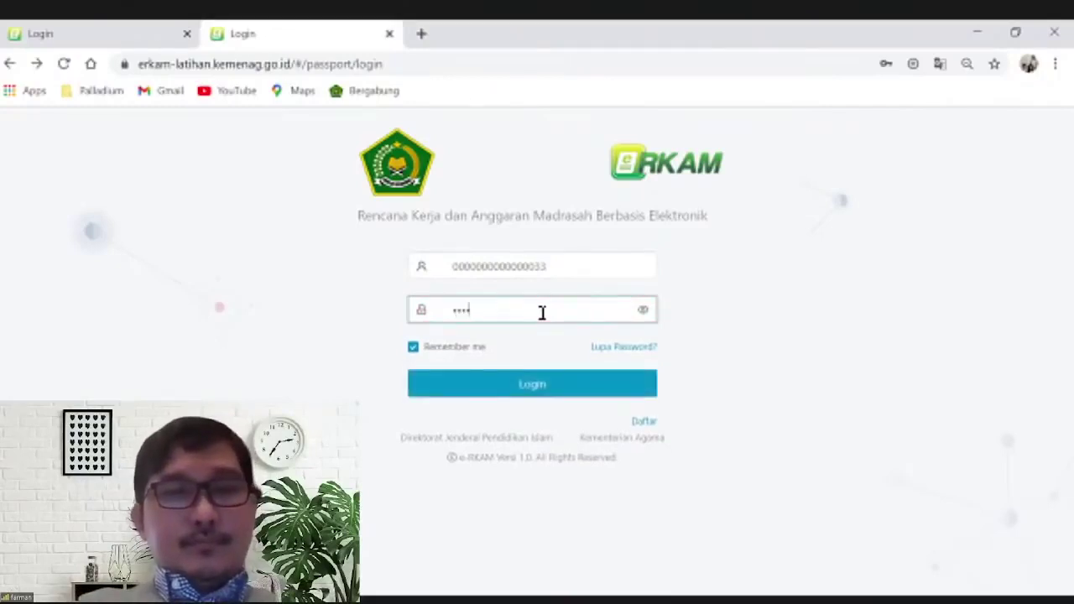
text(••••••)
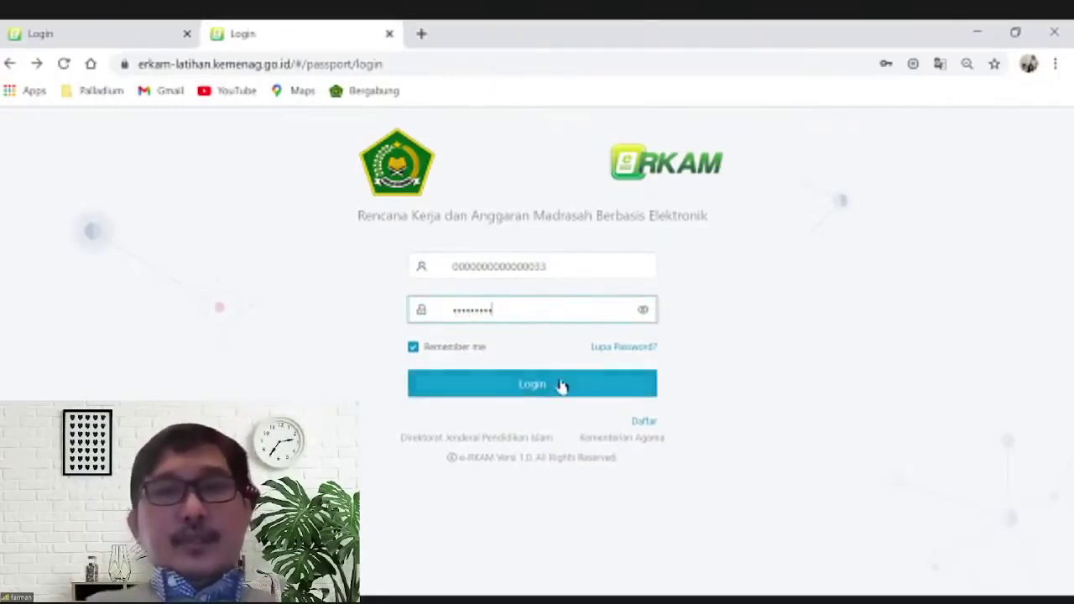
key(BackSpace)
key(BackSpace)
key(BackSpace)
key(BackSpace)
key(BackSpace)
key(BackSpace)
key(BackSpace)
key(BackSpace)
key(BackSpace)
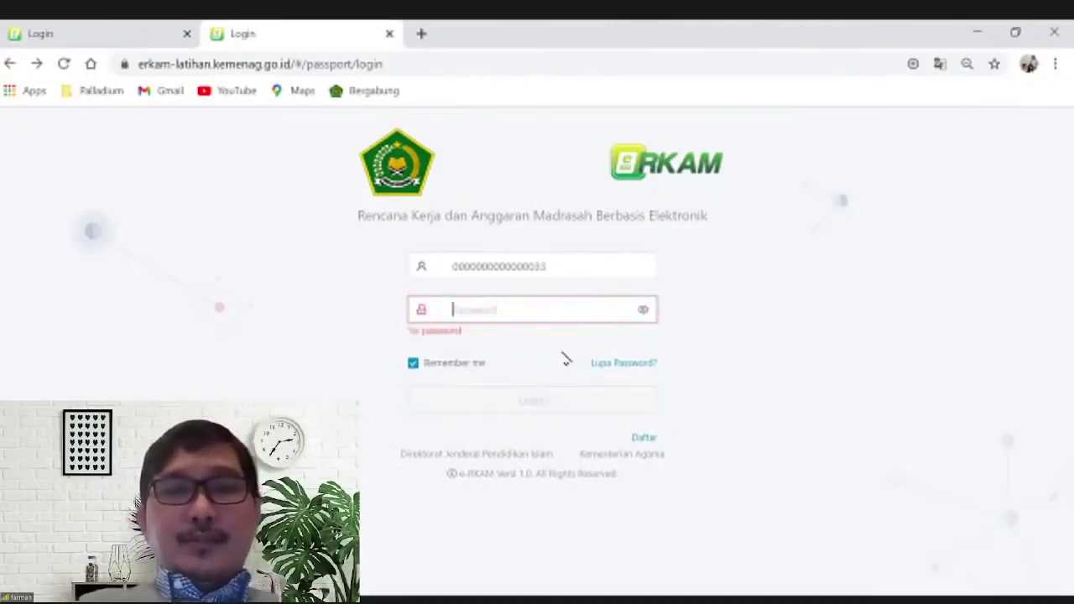
text(•••••••••)
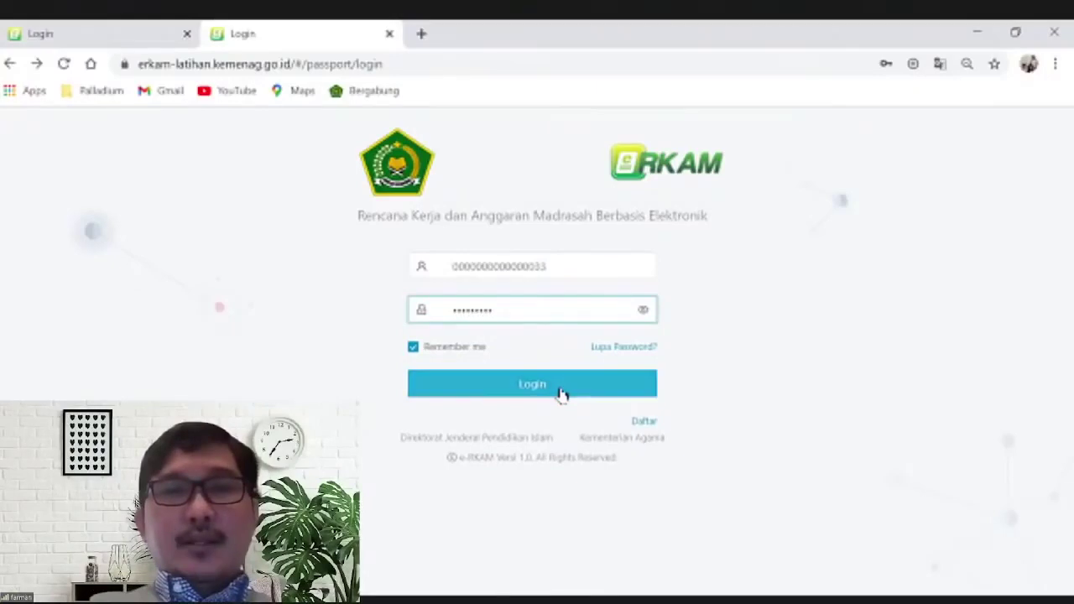
click(562, 392)
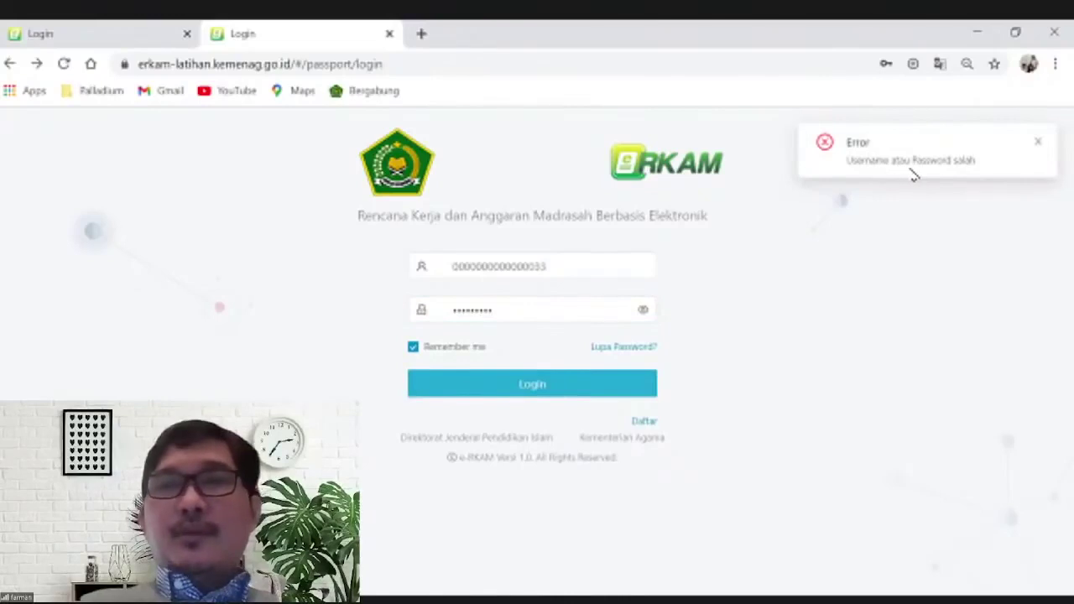
Check the username and password fields and submit the login again
click(554, 264)
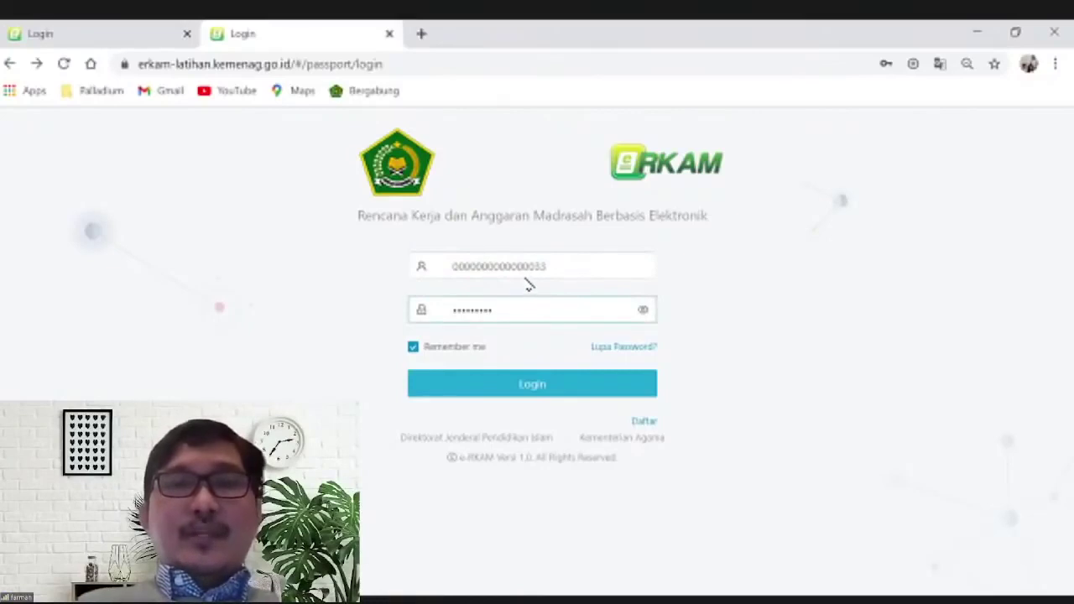
click(446, 267)
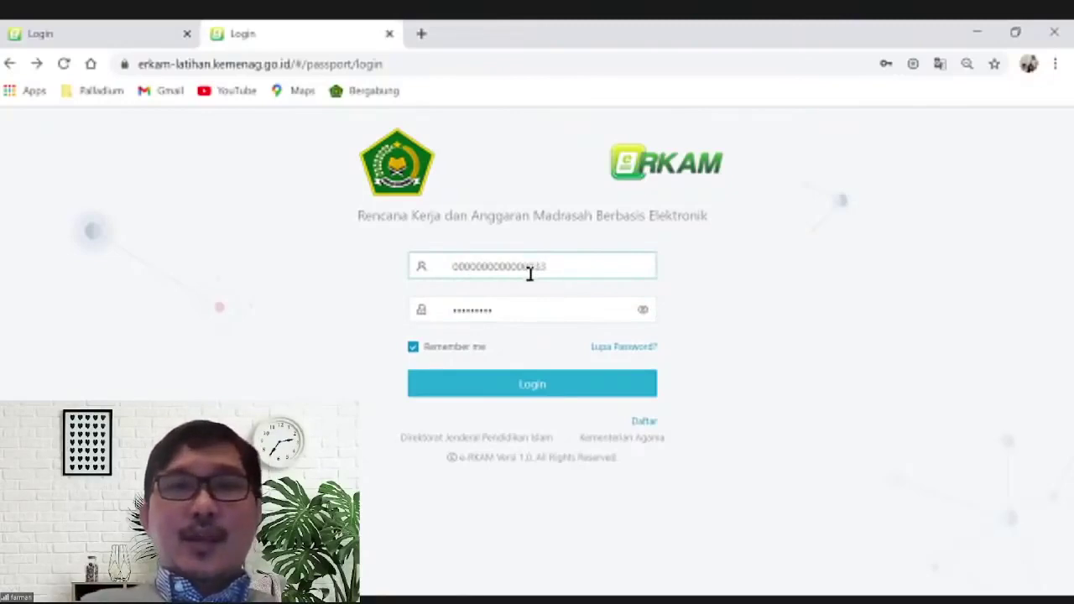
click(514, 310)
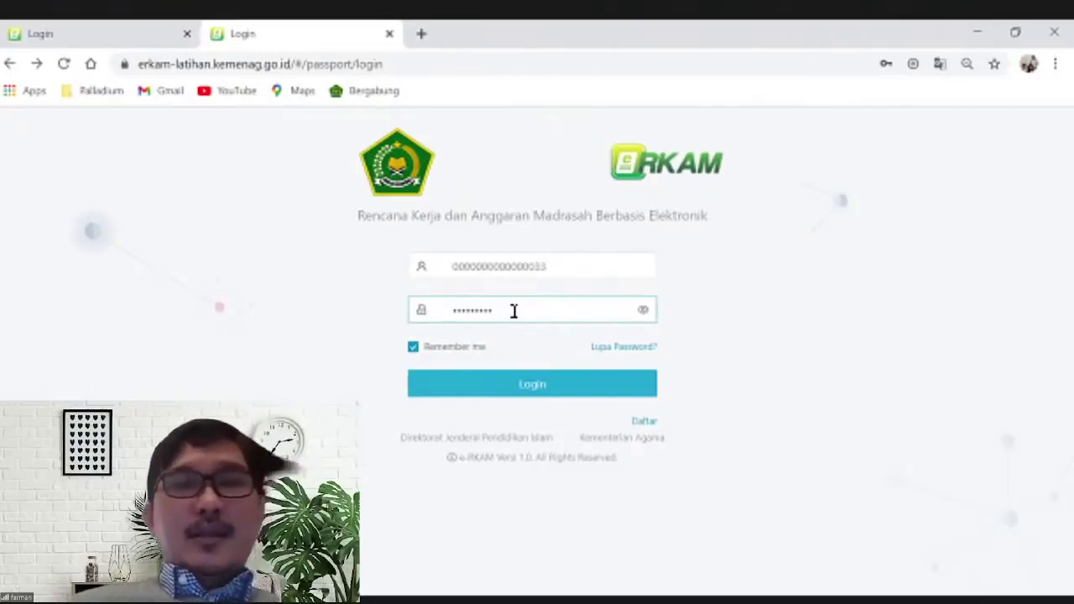
click(534, 277)
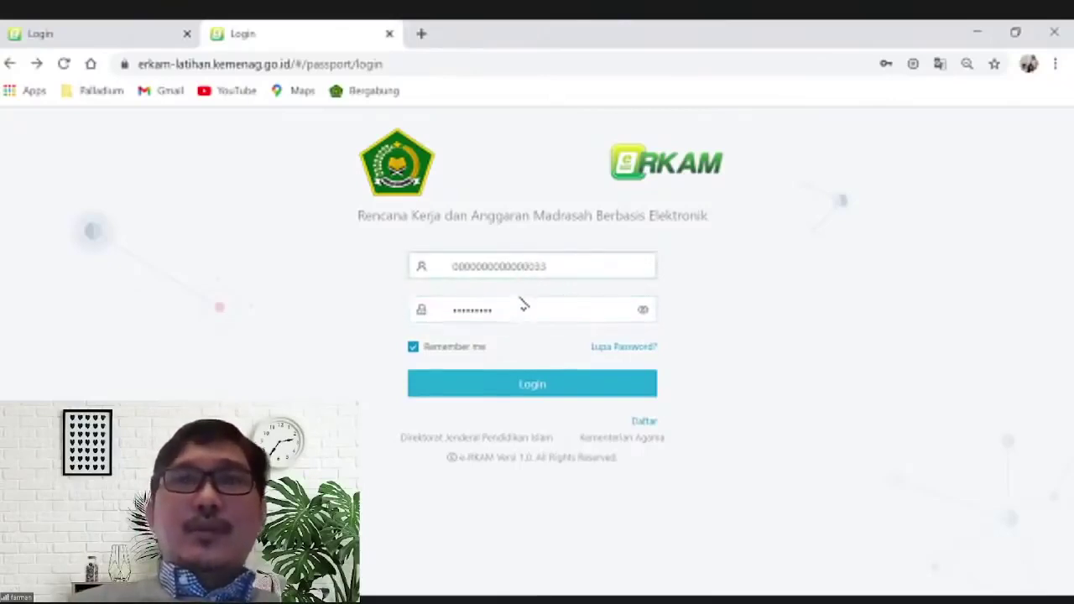
click(547, 385)
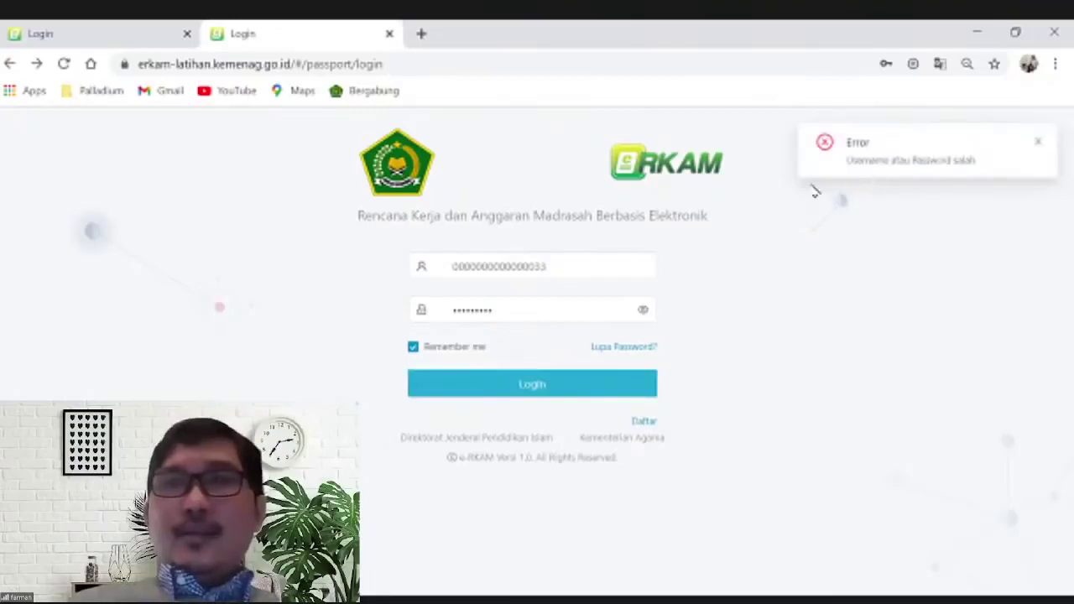
Delete the rejected password characters and type the password in once more
click(562, 318)
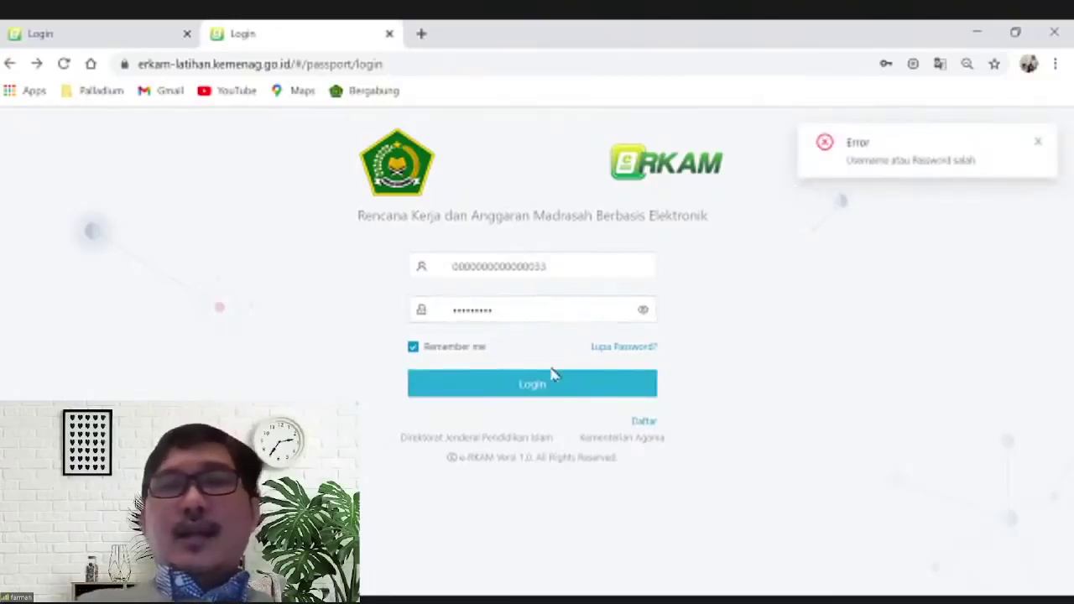
click(504, 310)
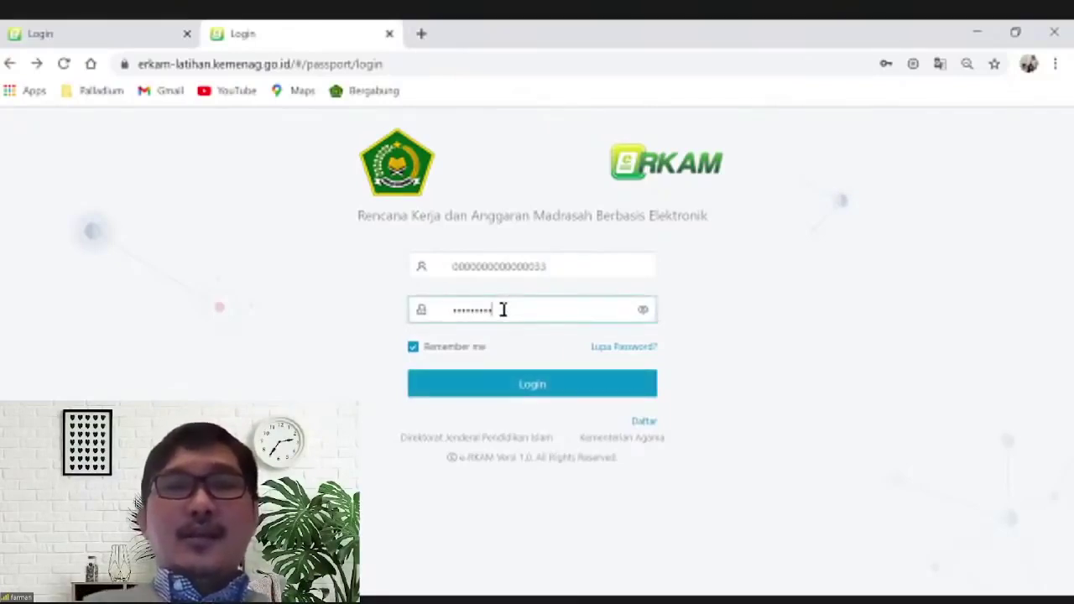
key(BackSpace)
key(BackSpace)
key(BackSpace)
key(BackSpace)
key(BackSpace)
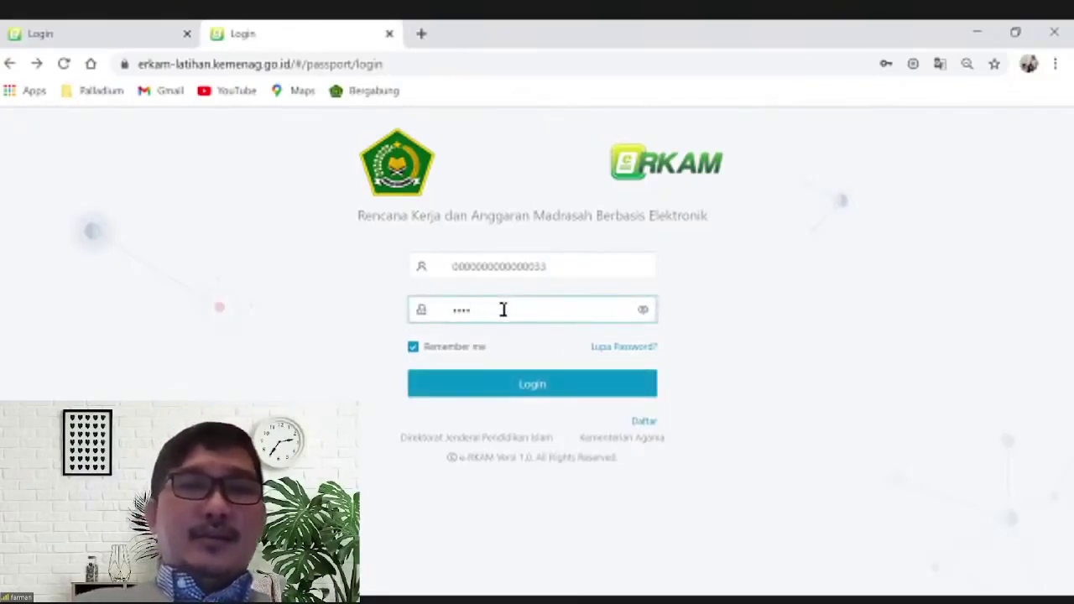
key(BackSpace)
key(BackSpace)
key(BackSpace)
text(•••••)
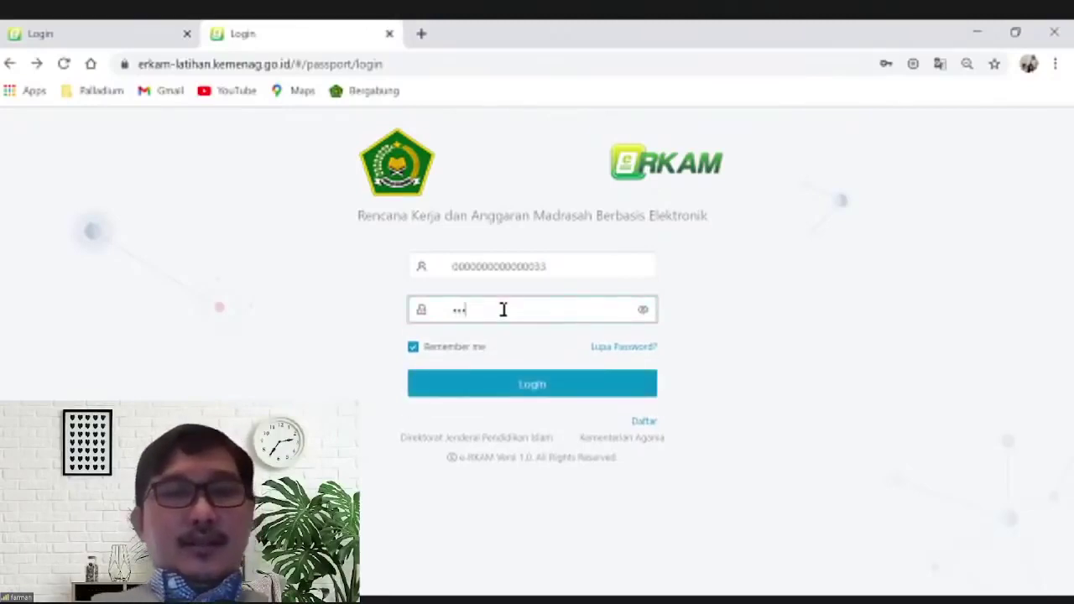
text(•••••)
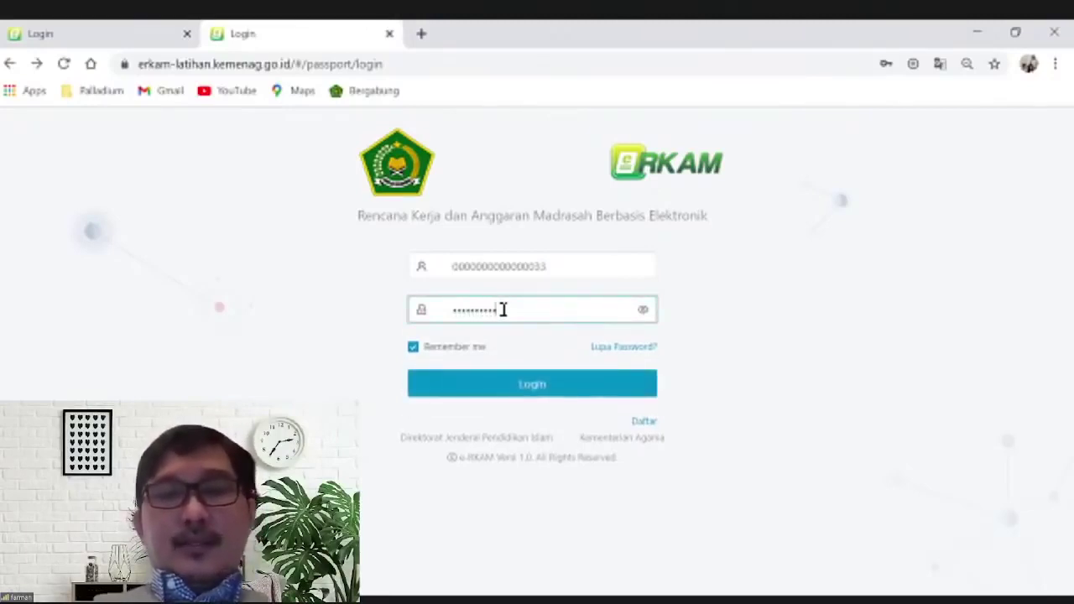
Sign in with the re-entered password and pick Role: Pusat in the Ganti Role dialog
click(532, 385)
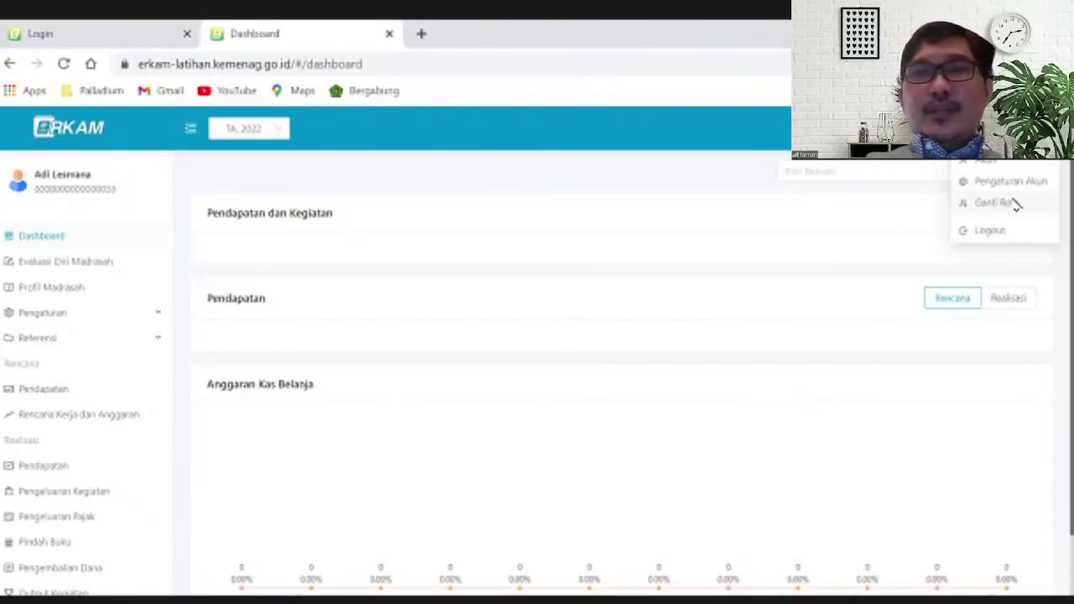
click(1013, 205)
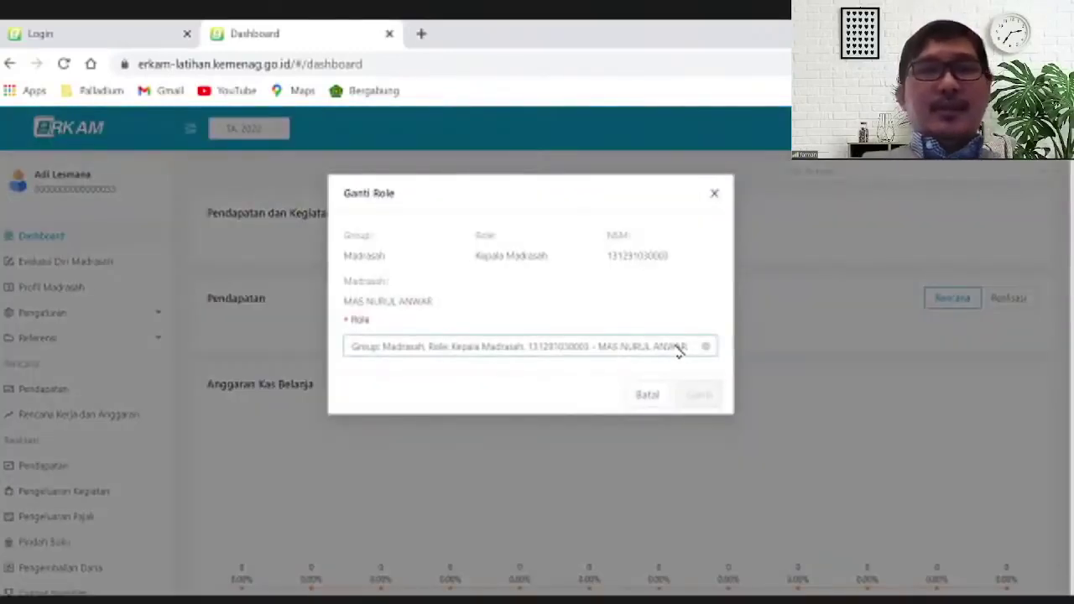
click(680, 351)
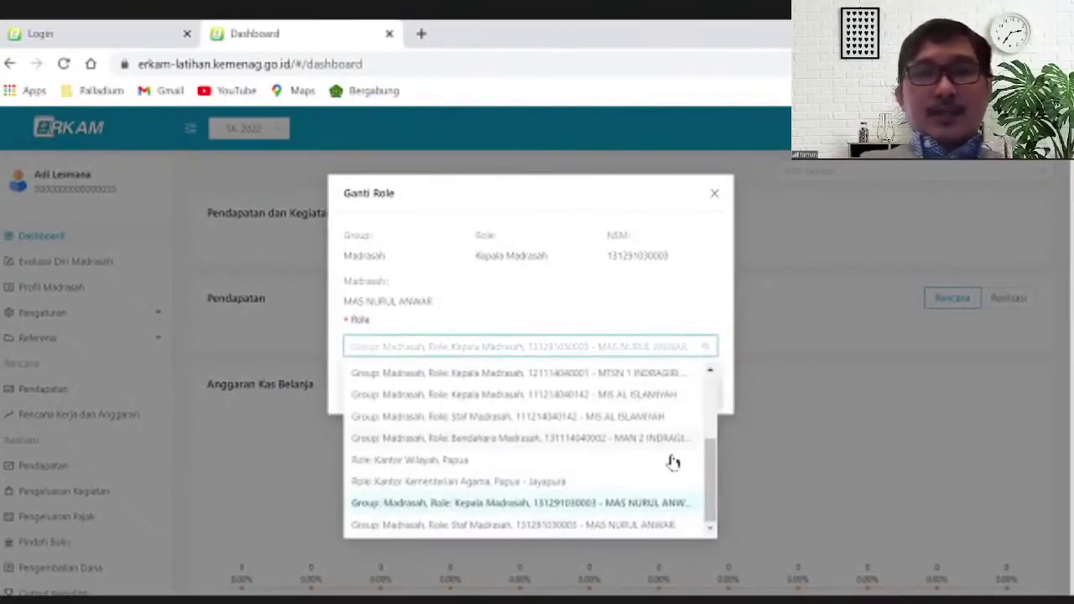
drag(714, 482, 709, 394)
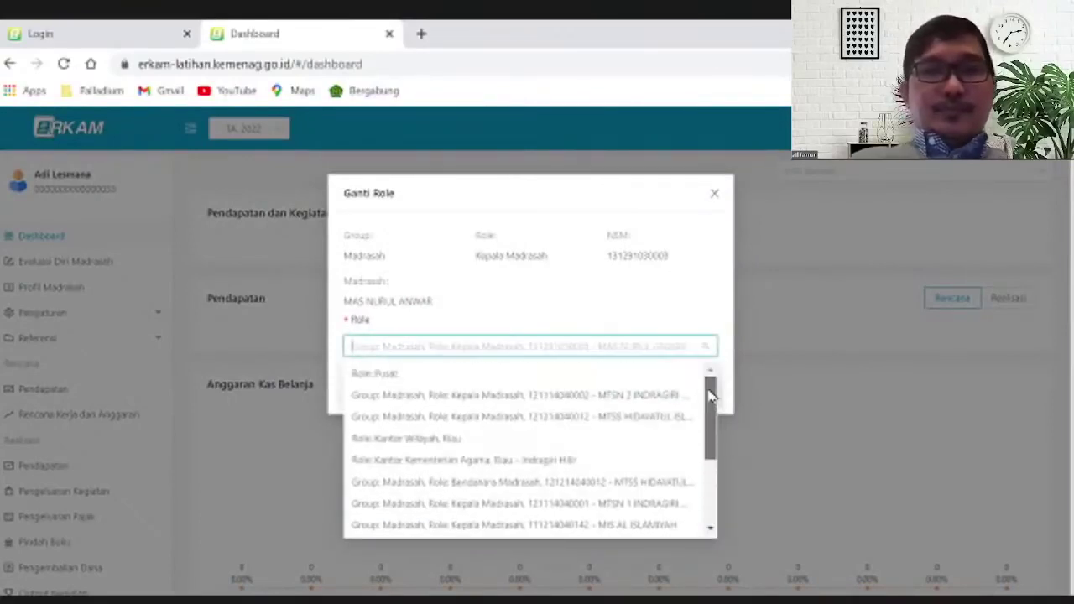
click(626, 377)
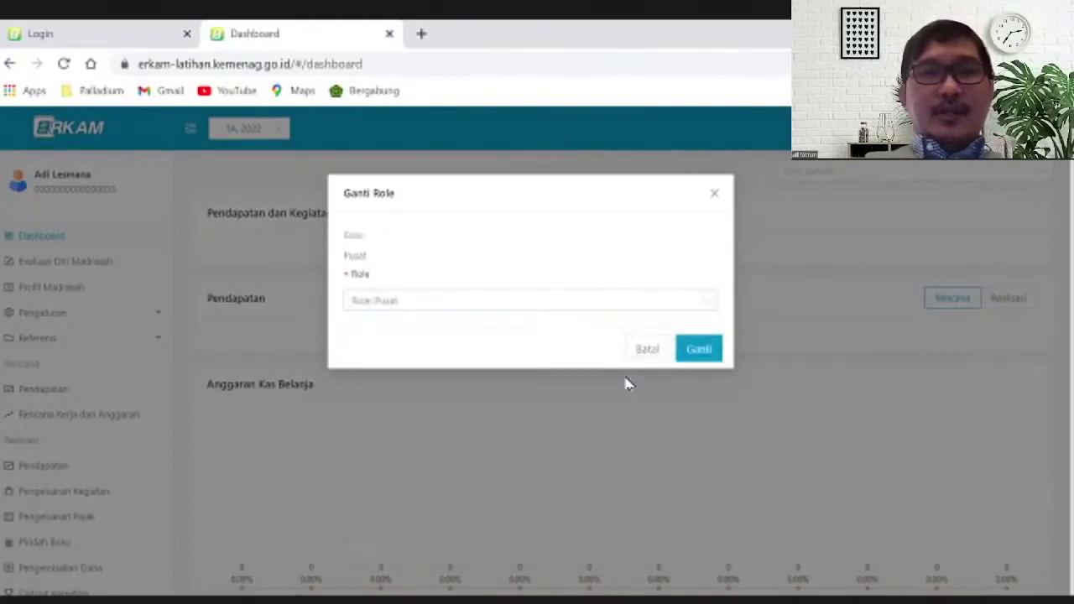
click(700, 350)
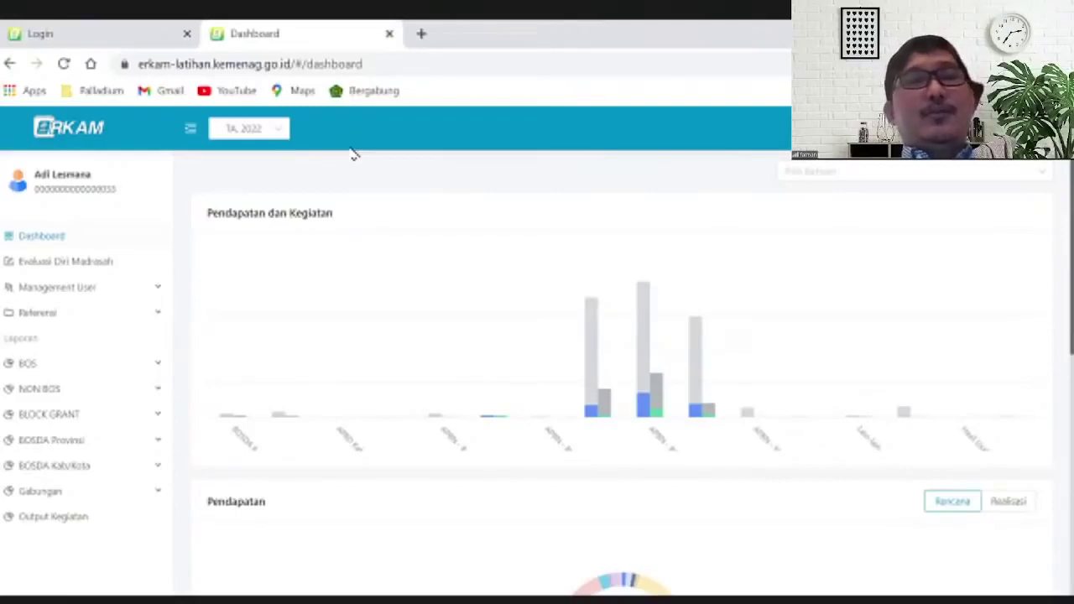
click(277, 138)
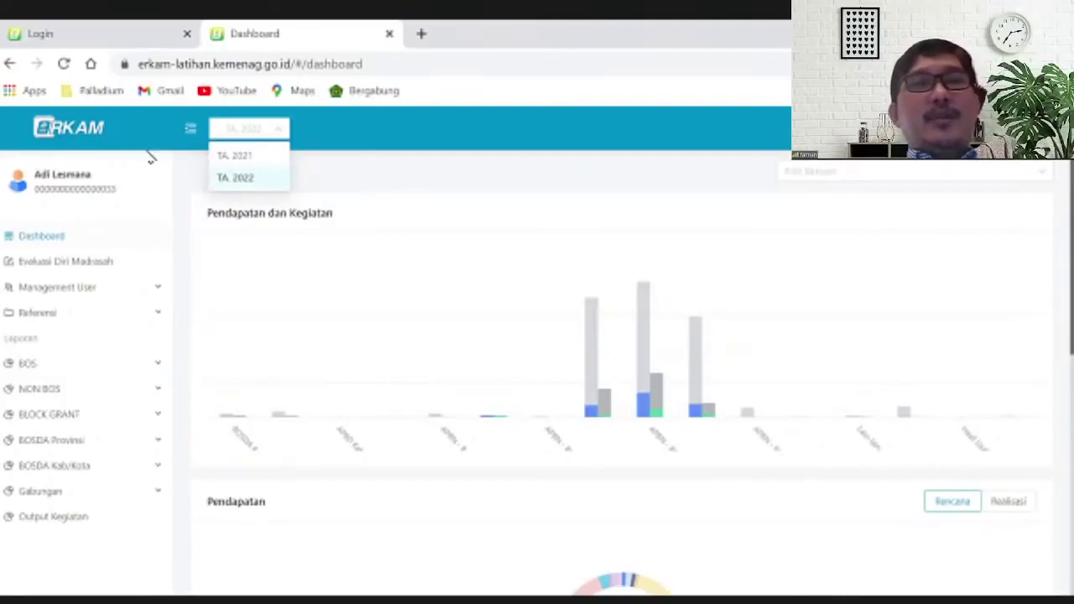
click(365, 147)
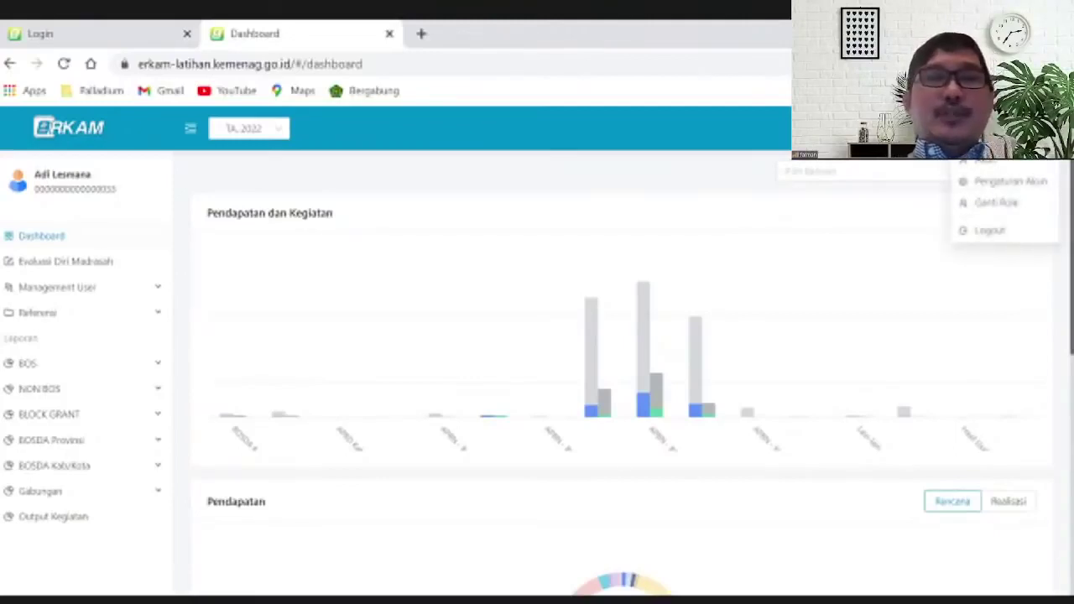
Close and reopen the account menu, then choose Akun to view the Profil page
click(7, 235)
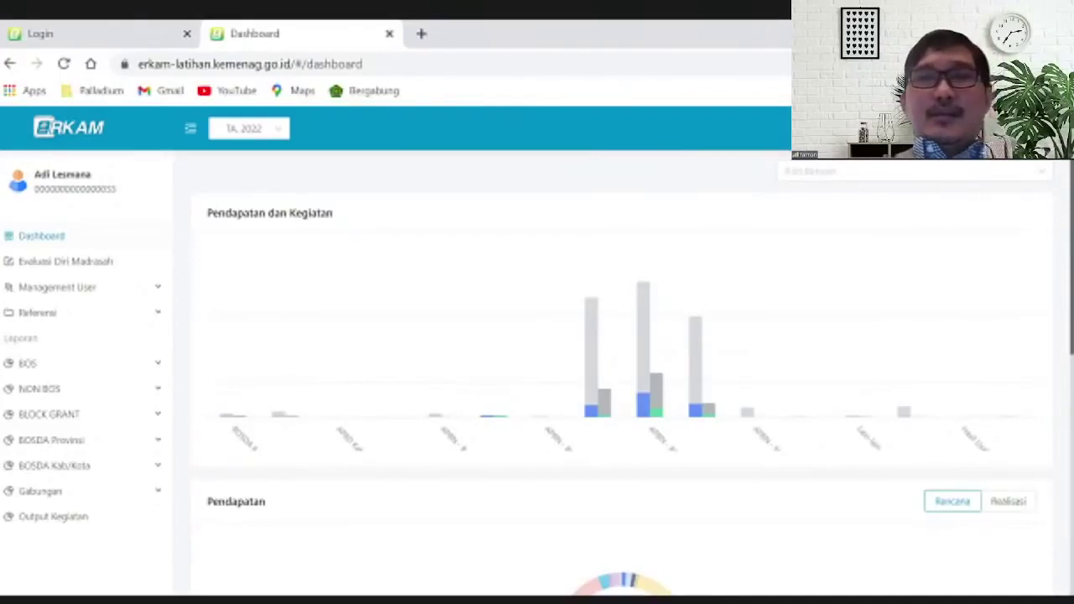
click(1024, 138)
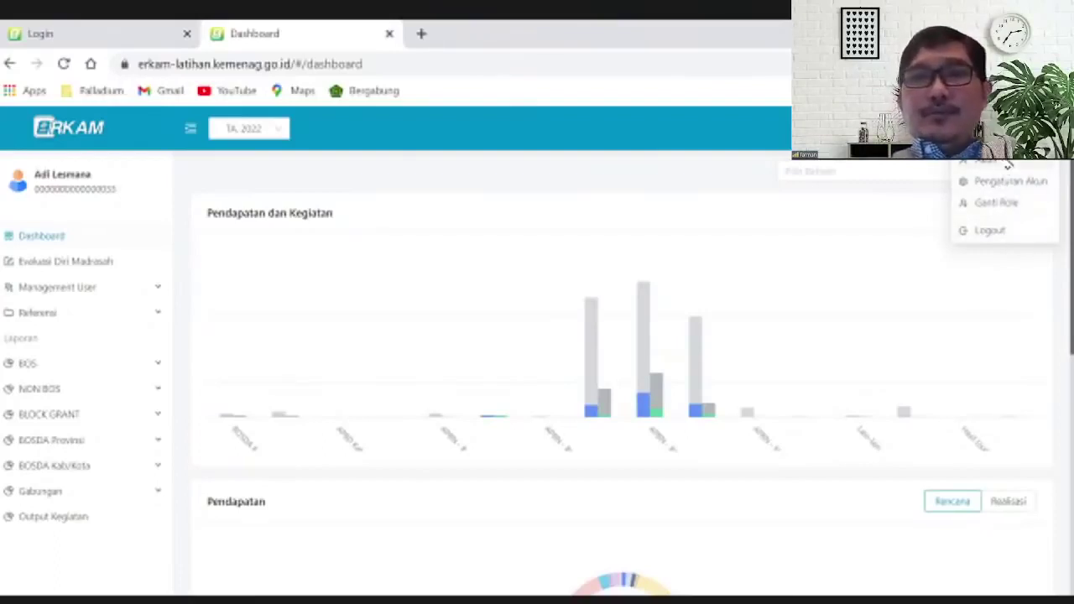
click(1009, 164)
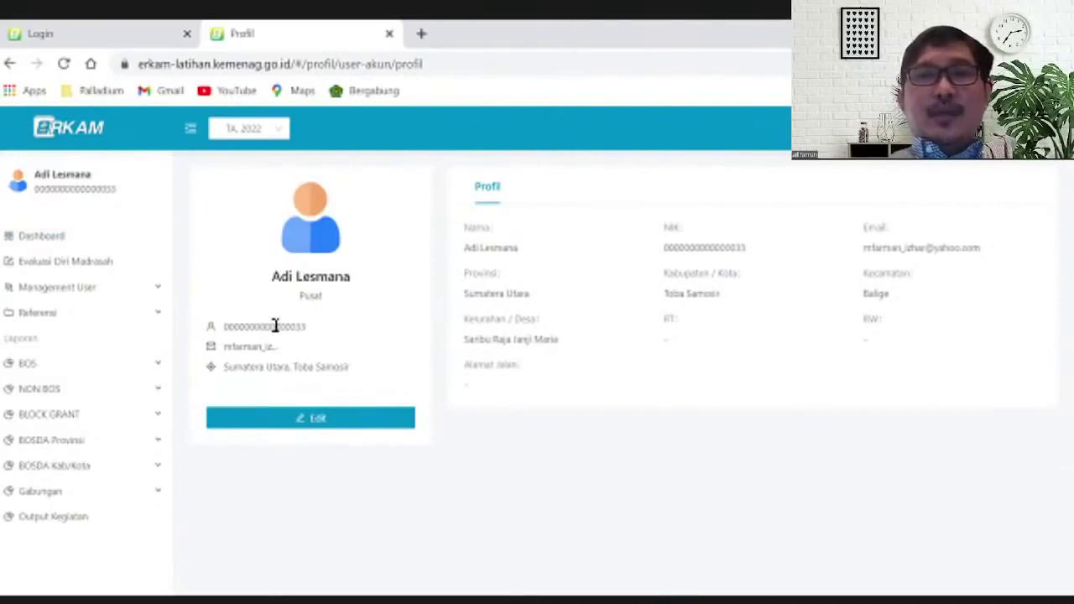
Edit the Profil card and show the Email section with Terverifikasi status
click(384, 420)
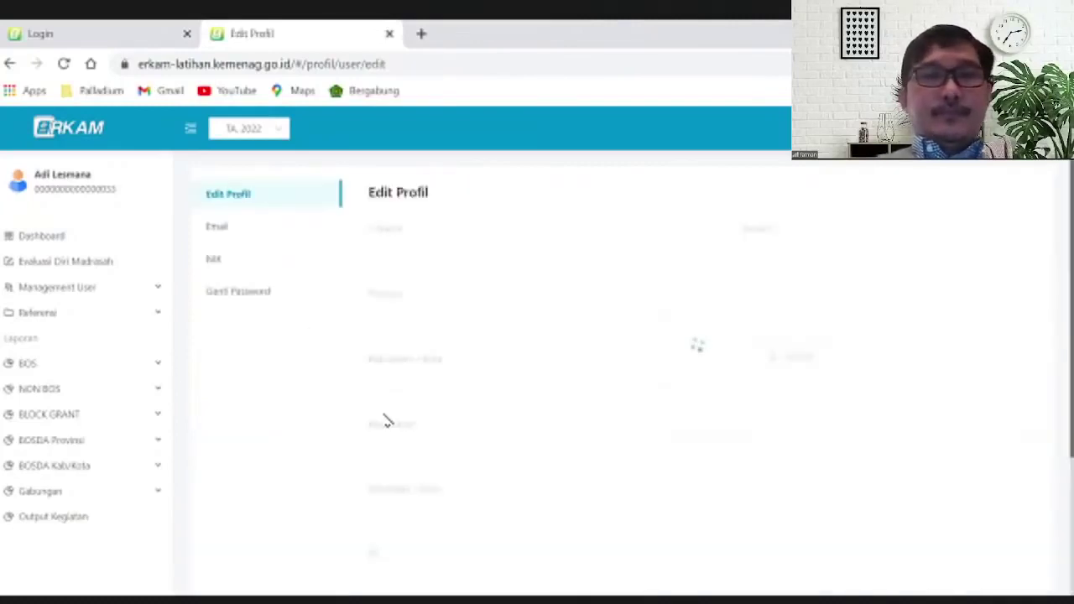
click(237, 237)
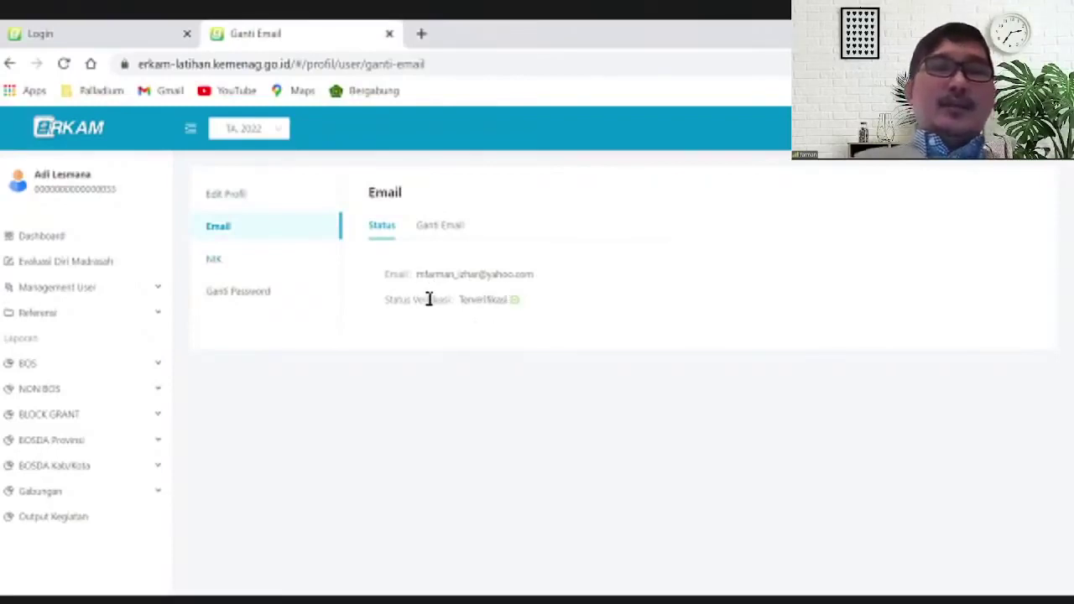
Look over the Ganti Email form's Kode and Email fields, then switch to the NIK section
click(443, 229)
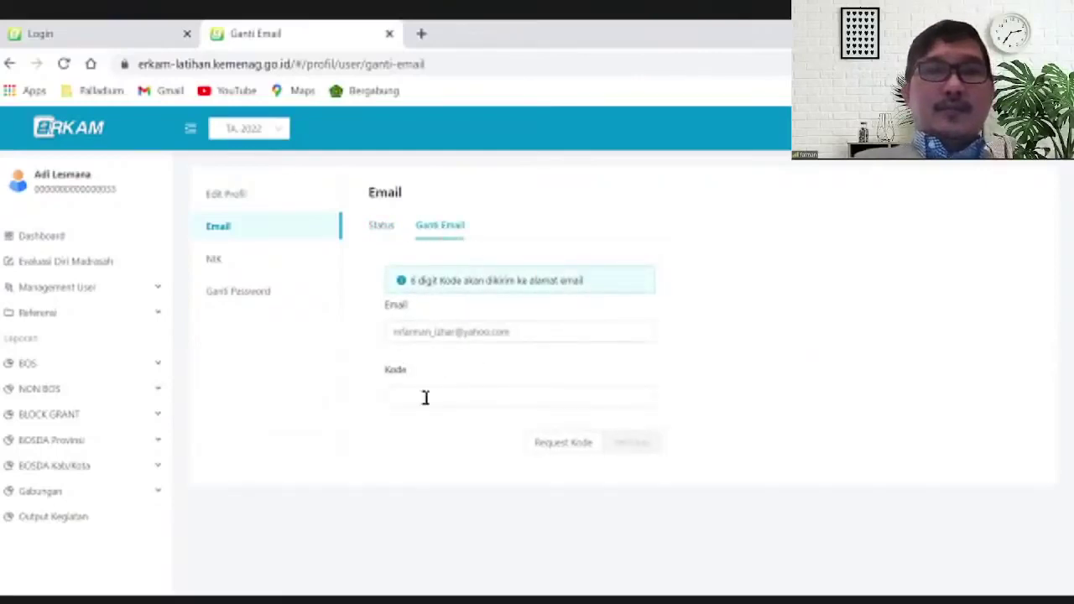
click(425, 398)
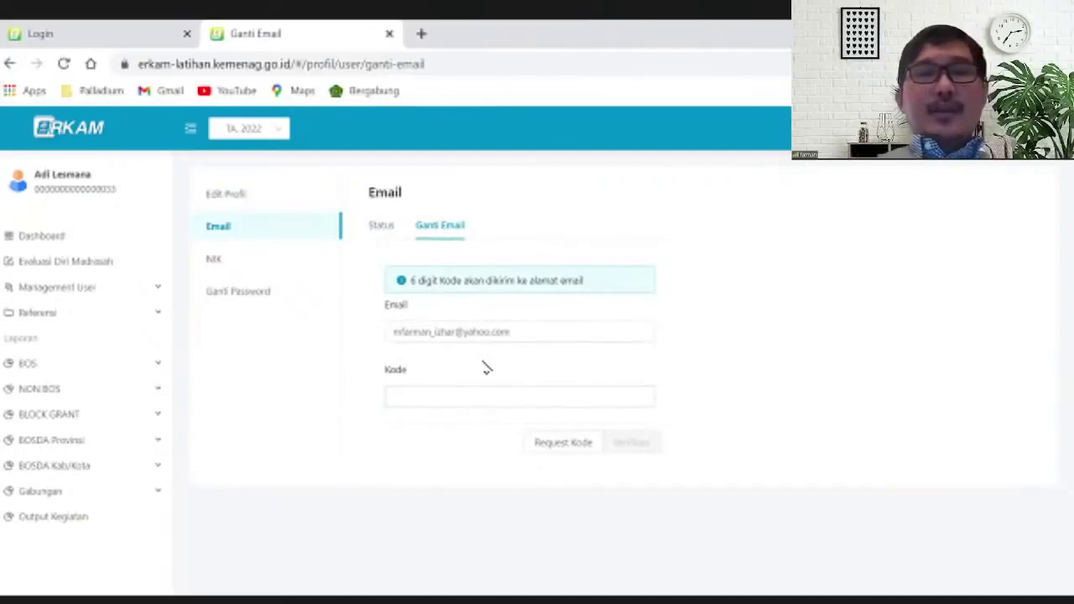
click(518, 332)
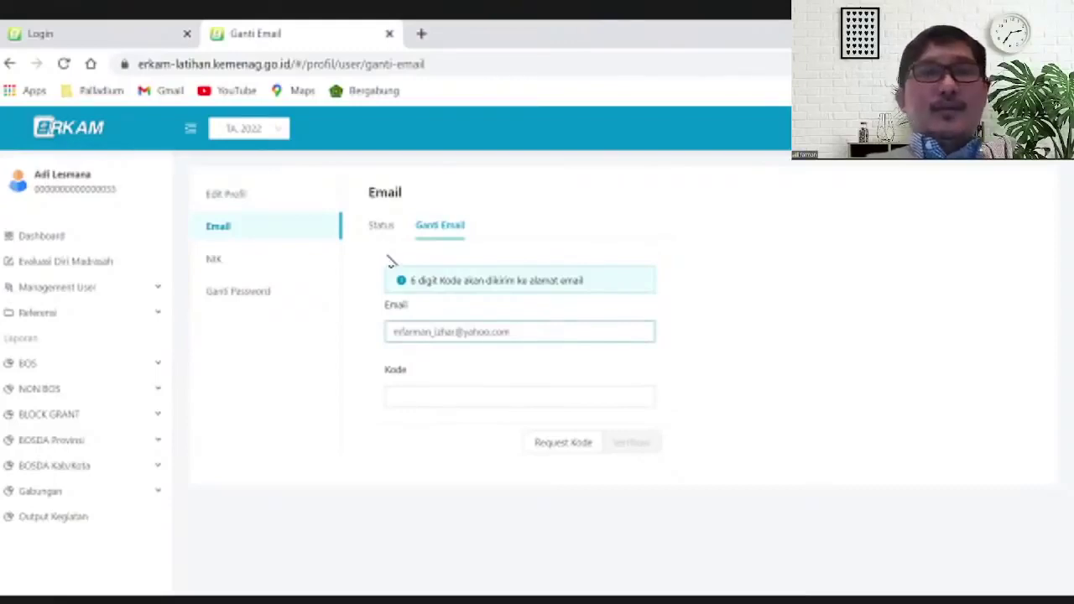
click(220, 262)
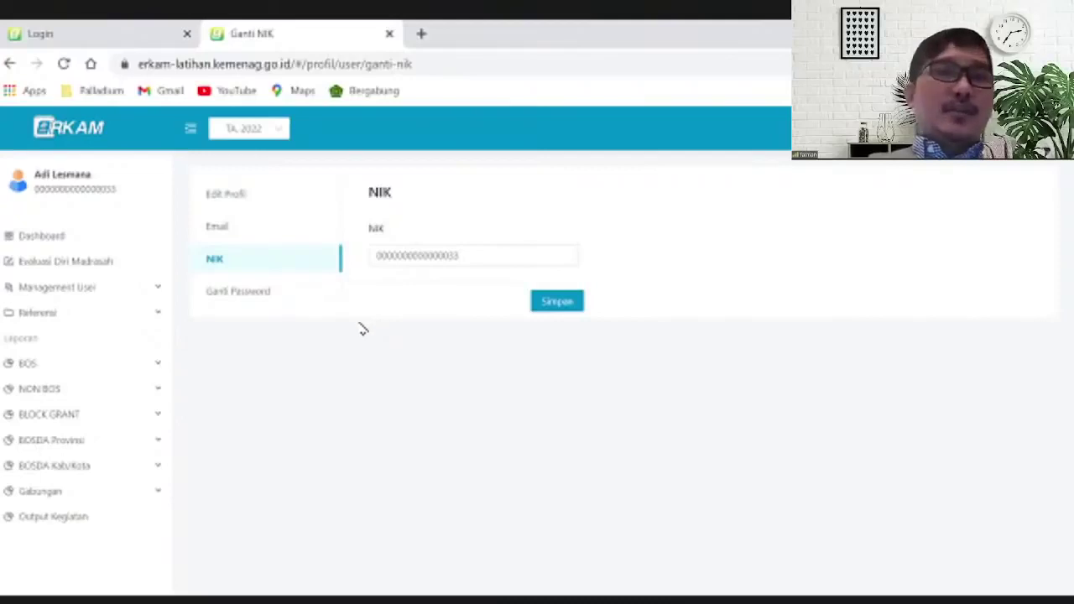
Show the Ganti Password section and put the cursor in the Password Lama field
click(248, 295)
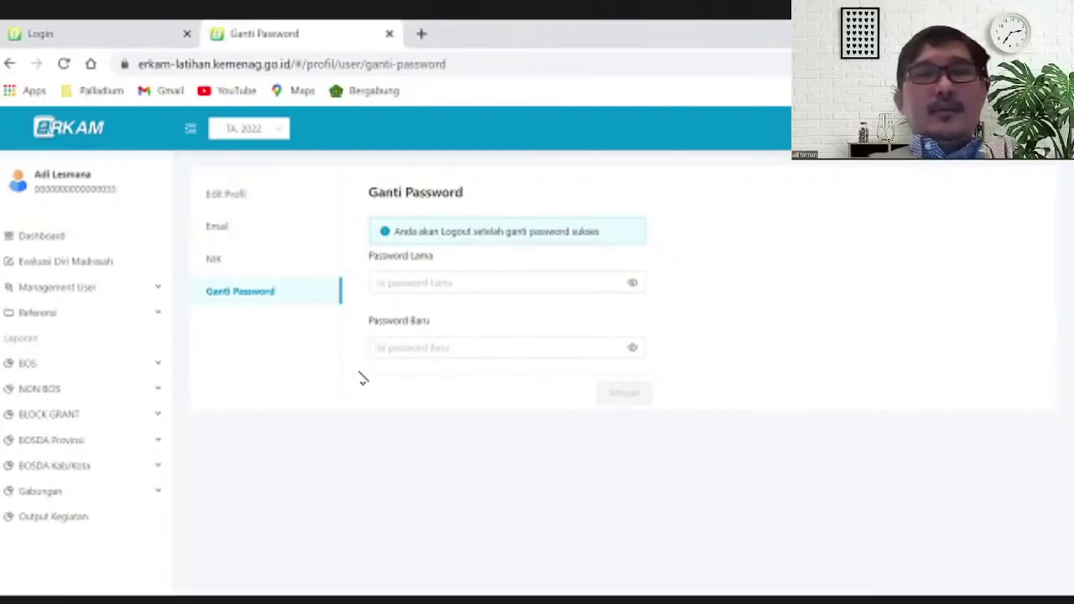
click(425, 284)
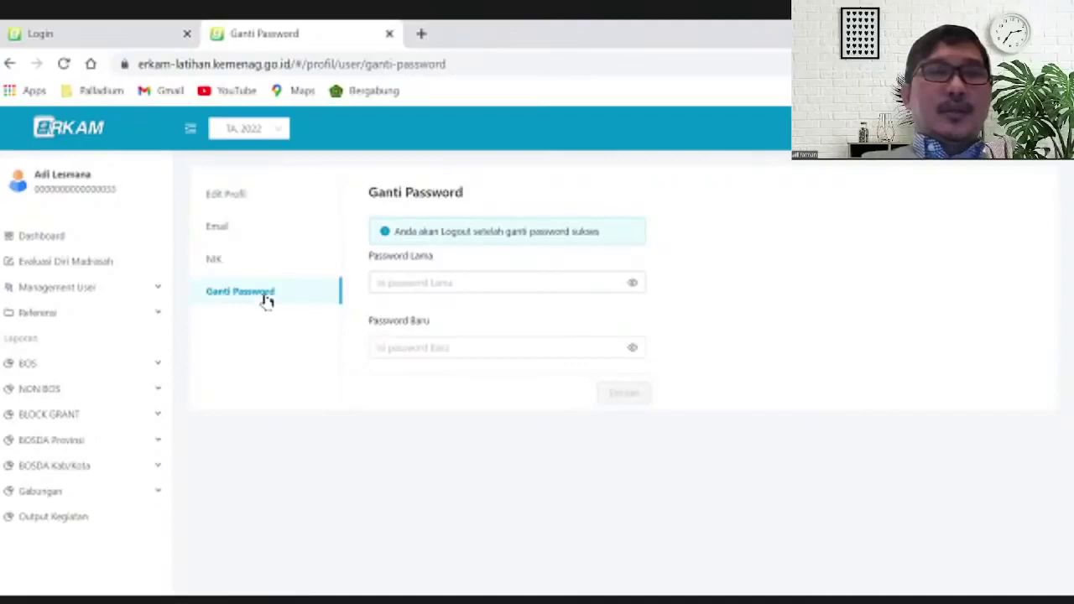
click(445, 271)
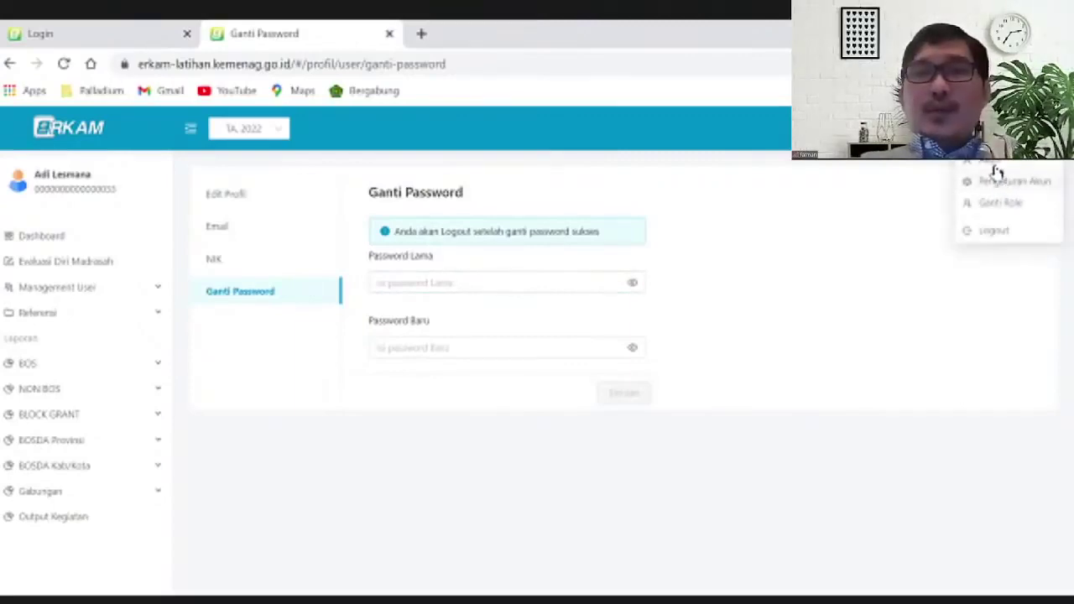
Reopen Edit Profil via Pengaturan Akun and scroll down to the empty RT, RW and address fields
click(1006, 187)
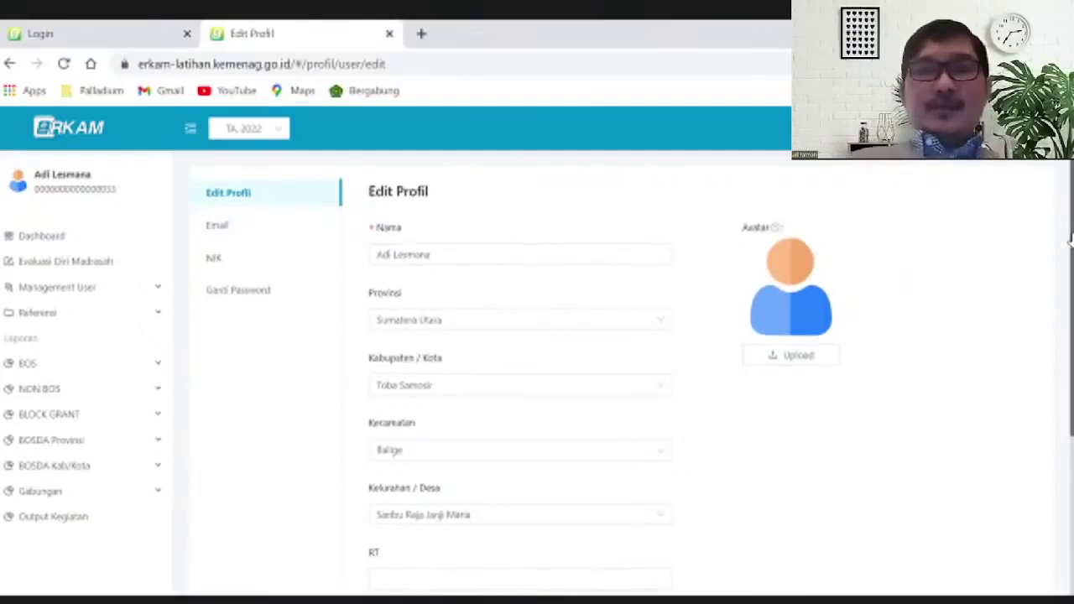
scroll(1070, 432, down, 3)
scroll(1069, 432, down, 1)
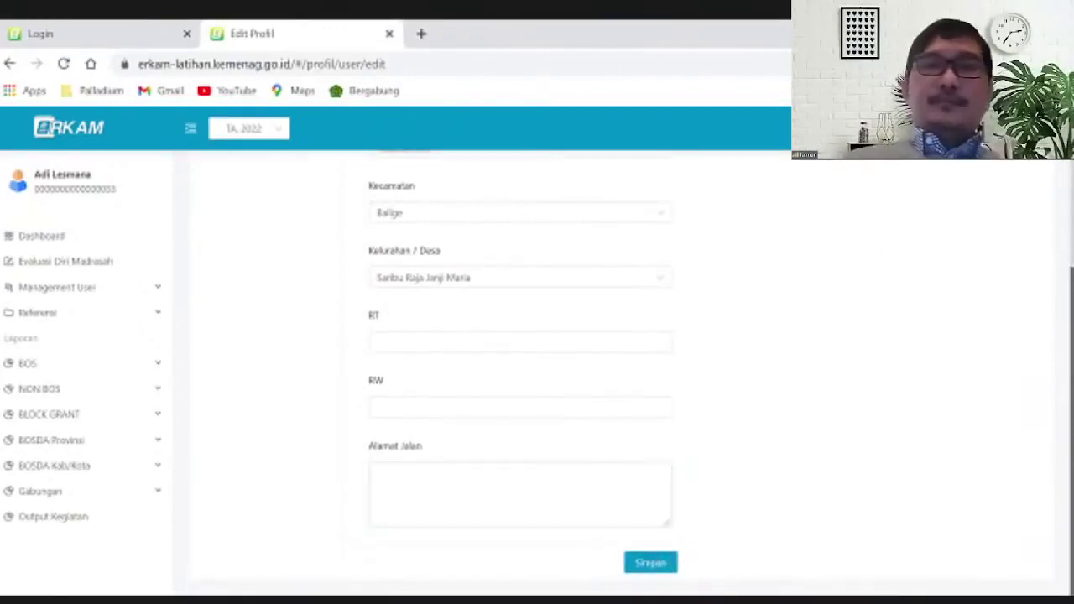
click(1041, 128)
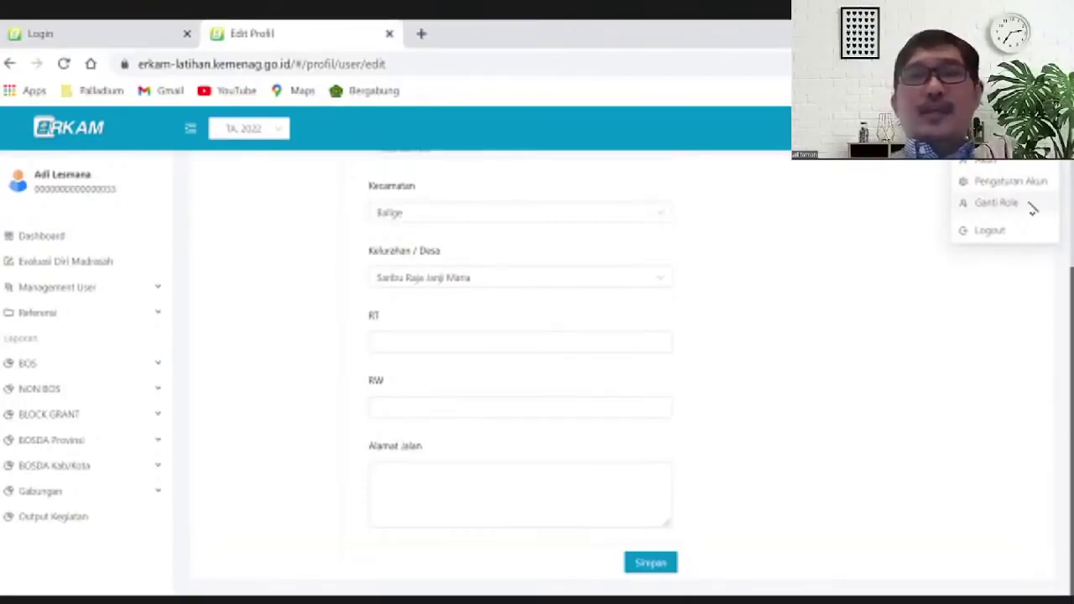
Open Ganti Role and browse the role list, keeping Pusat as the selected role
click(1033, 210)
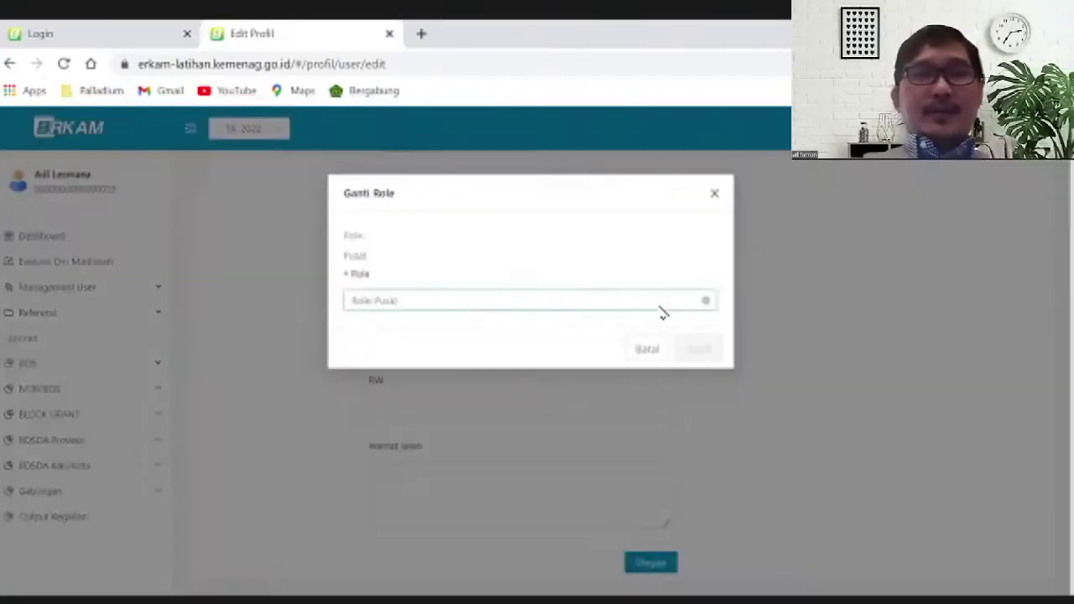
click(619, 307)
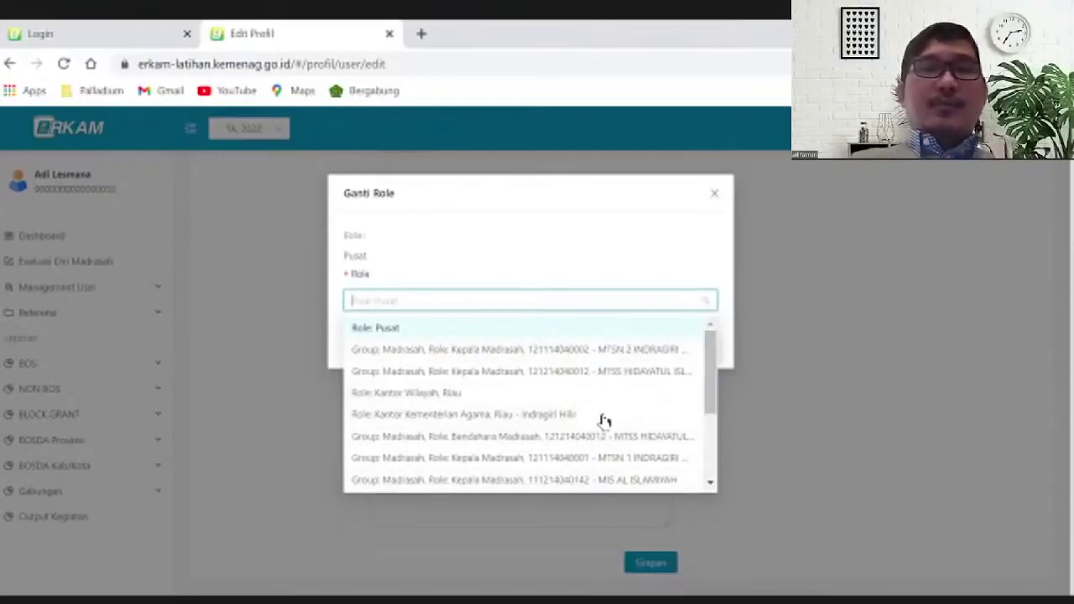
click(762, 445)
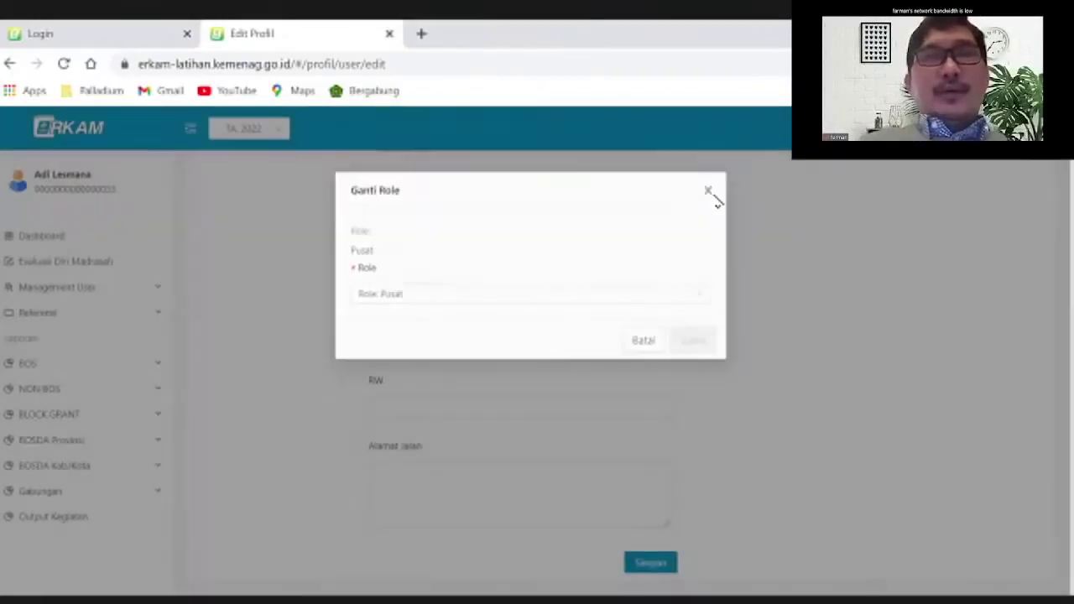
Close the Ganti Role dialog without changes and open the user-name dropdown
click(714, 195)
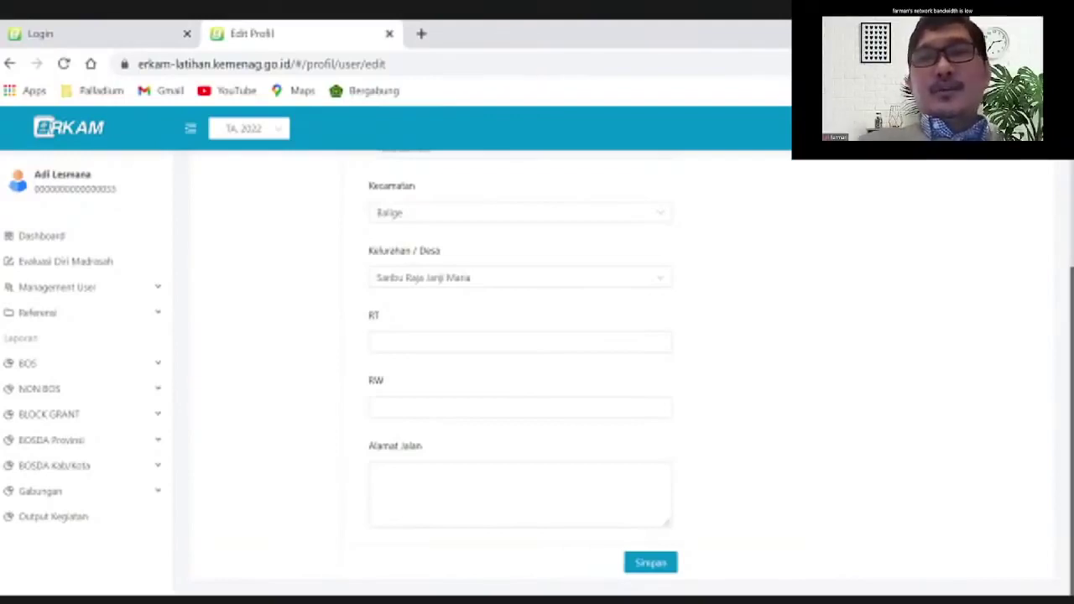
click(1036, 128)
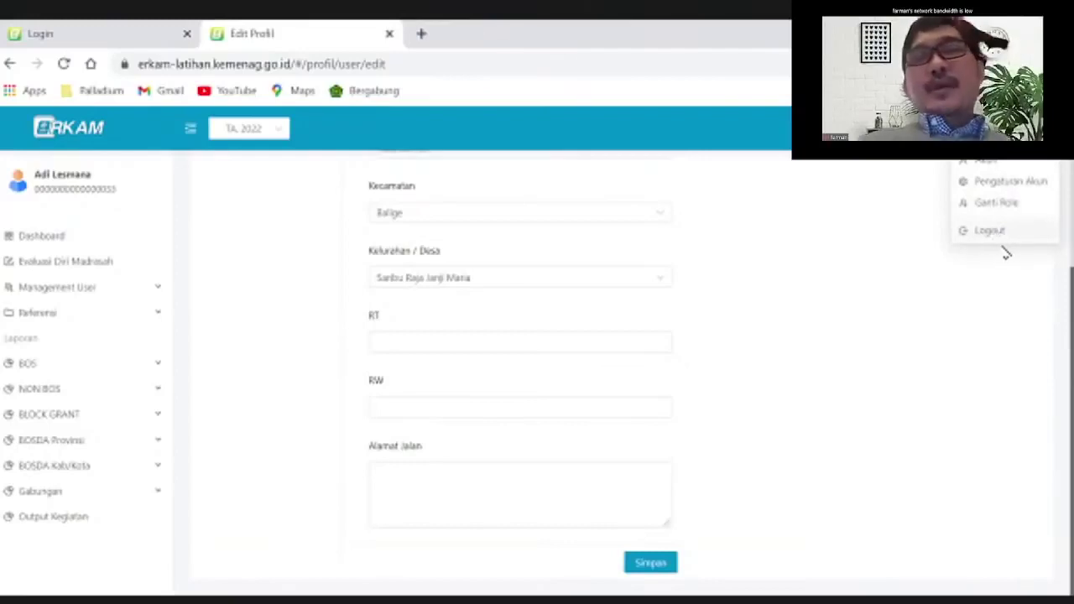
click(1002, 240)
click(1032, 128)
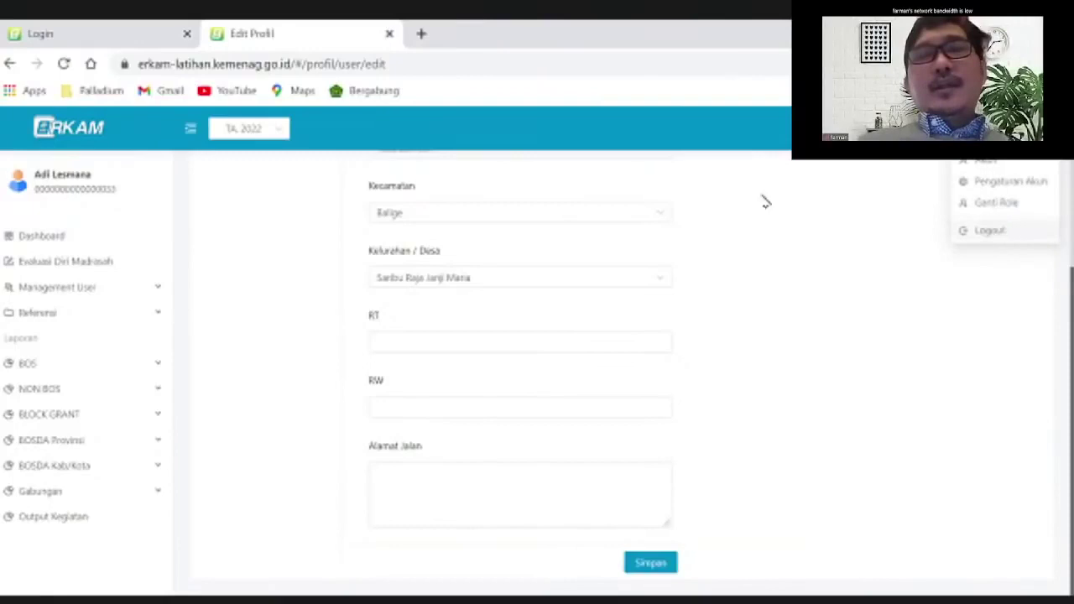
click(580, 118)
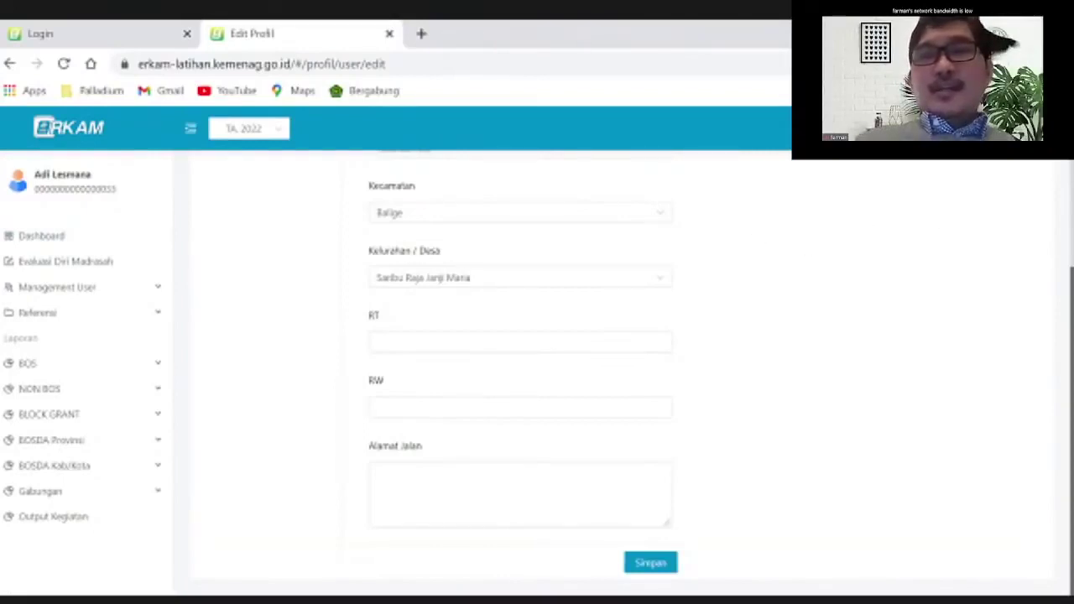
click(1036, 128)
click(936, 281)
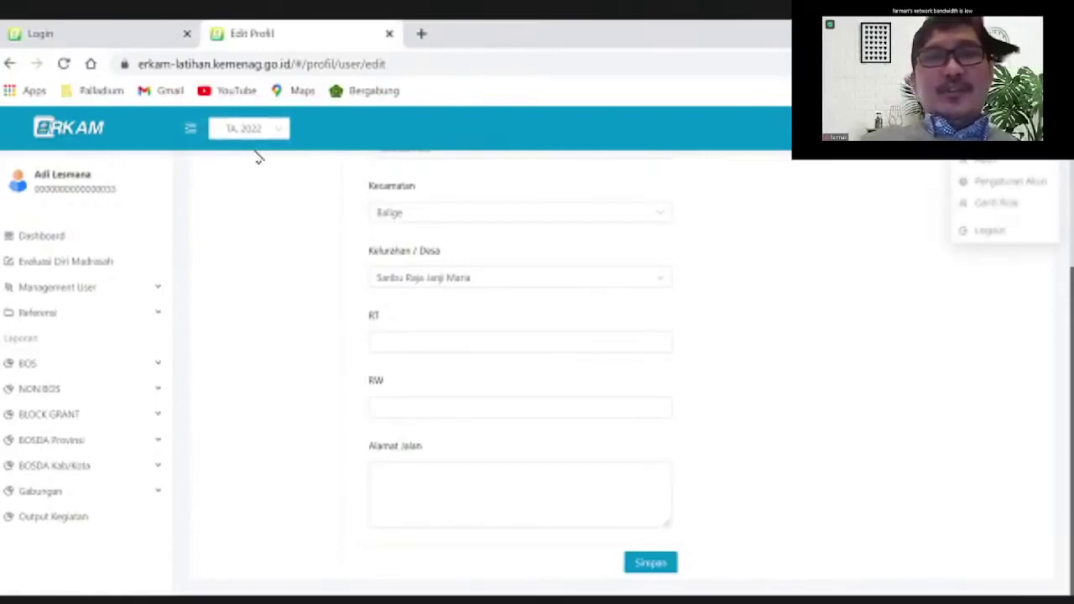
Change the budget year in the header selector from TA. 2022 to TA. 2021
click(283, 132)
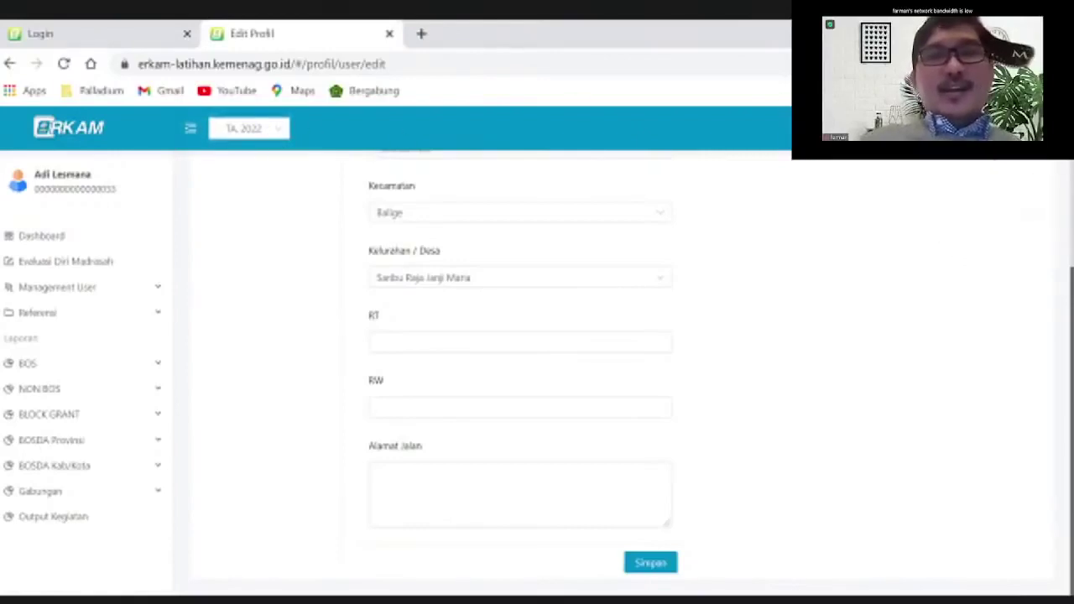
click(281, 132)
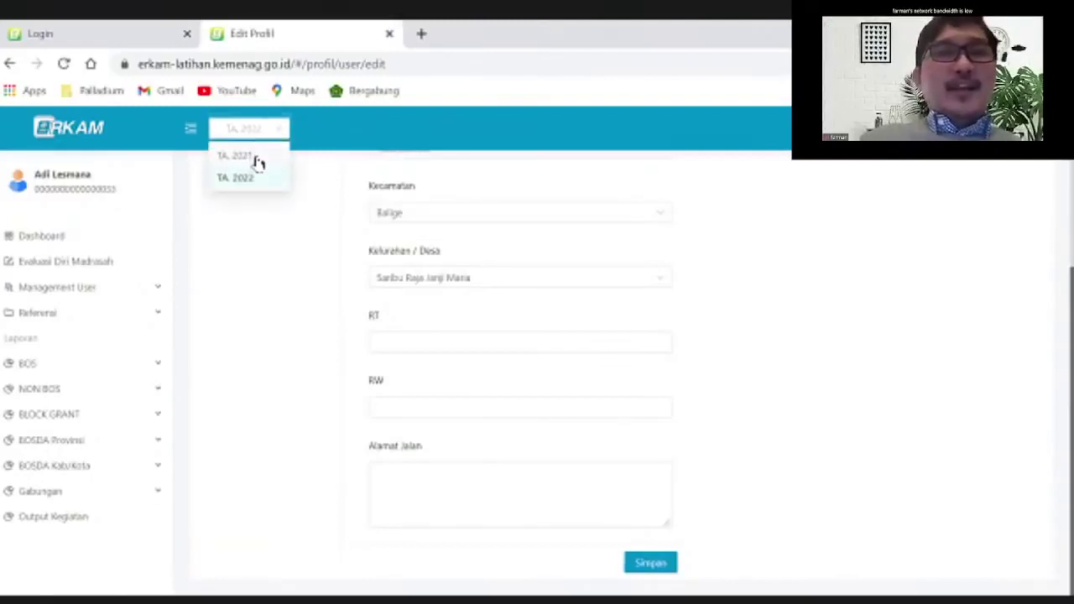
click(258, 160)
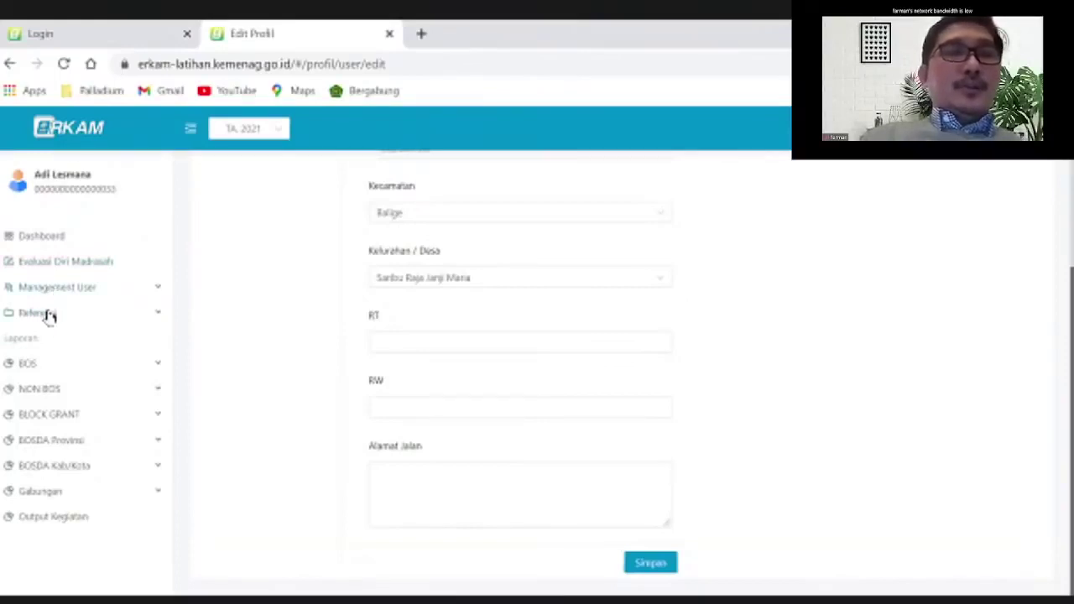
Go to the Dashboard to show the TA. 2021 Pendapatan dan Kegiatan bar chart
click(50, 238)
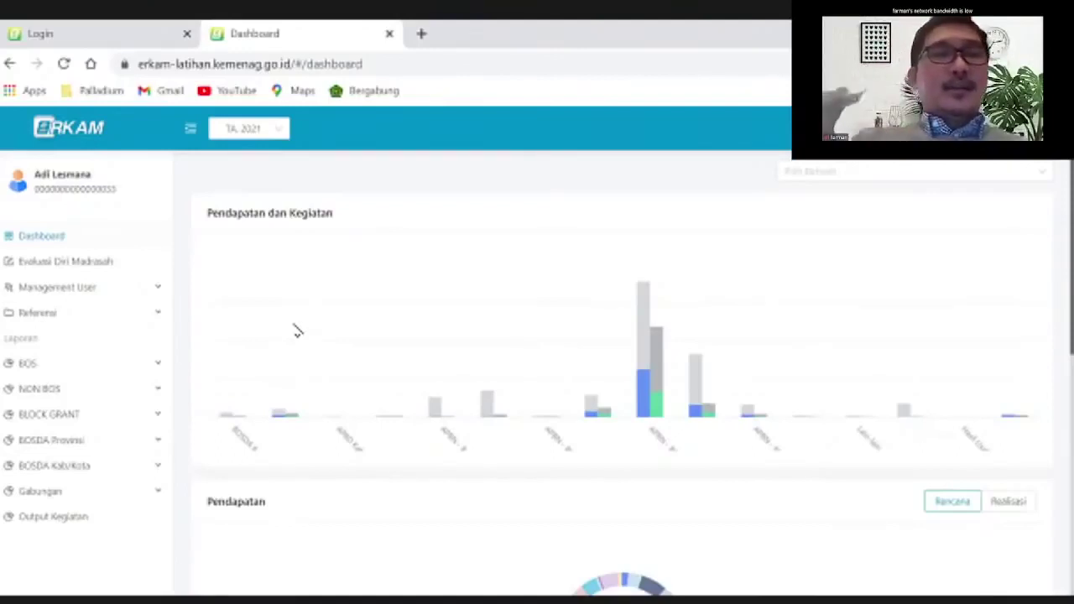
click(269, 132)
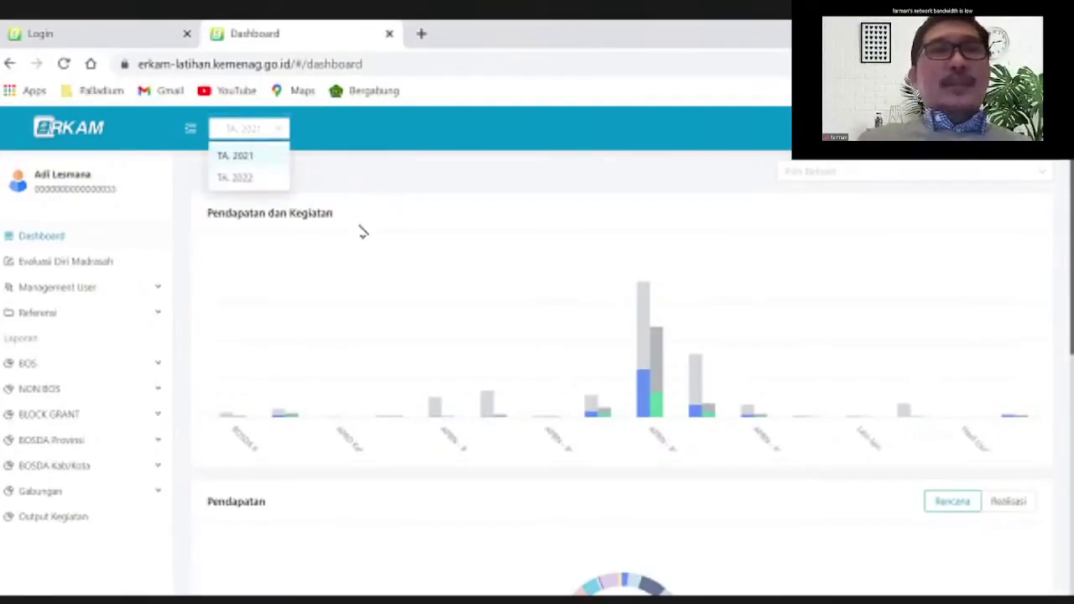
click(456, 194)
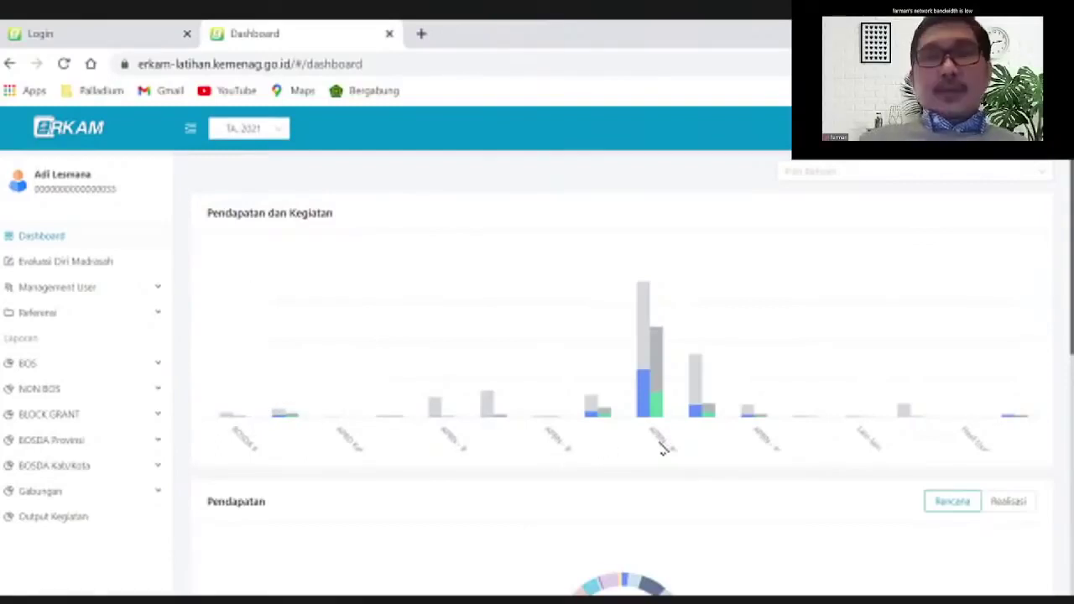
mouse_move(649, 377)
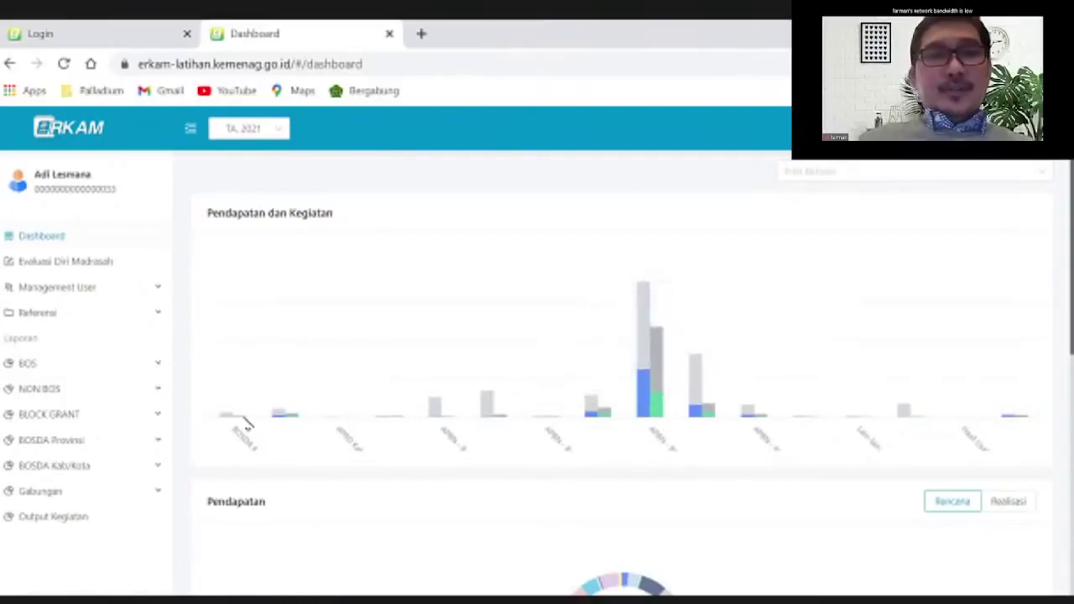
mouse_move(228, 420)
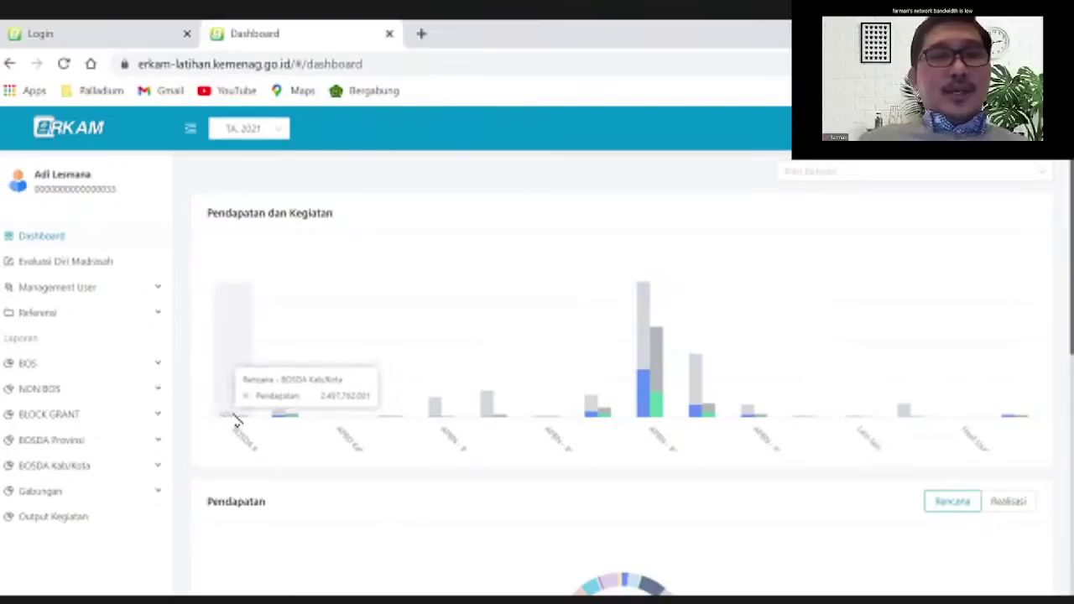
mouse_move(282, 420)
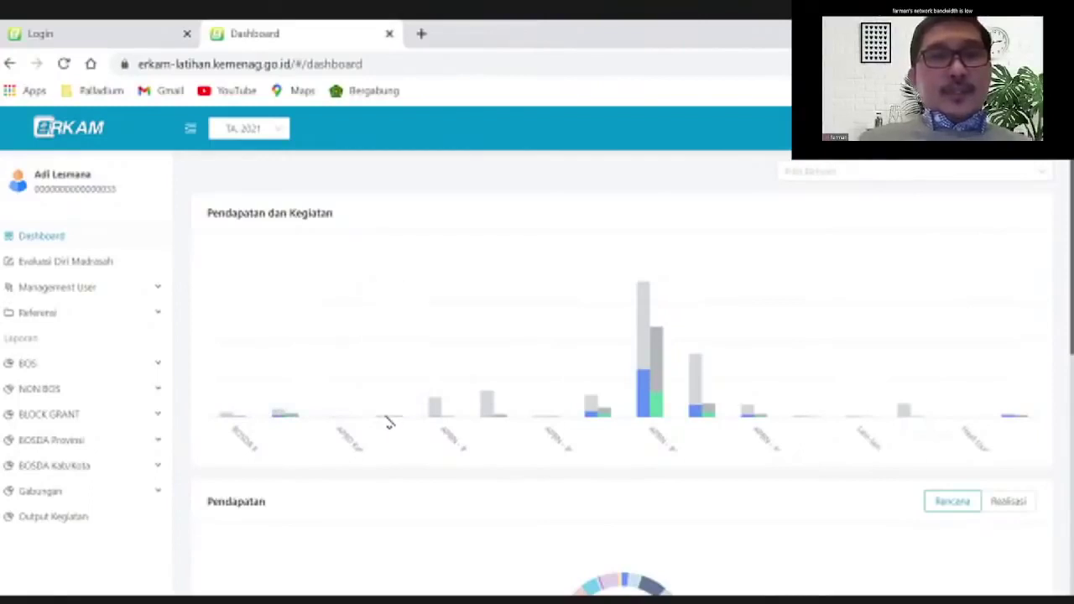
mouse_move(389, 423)
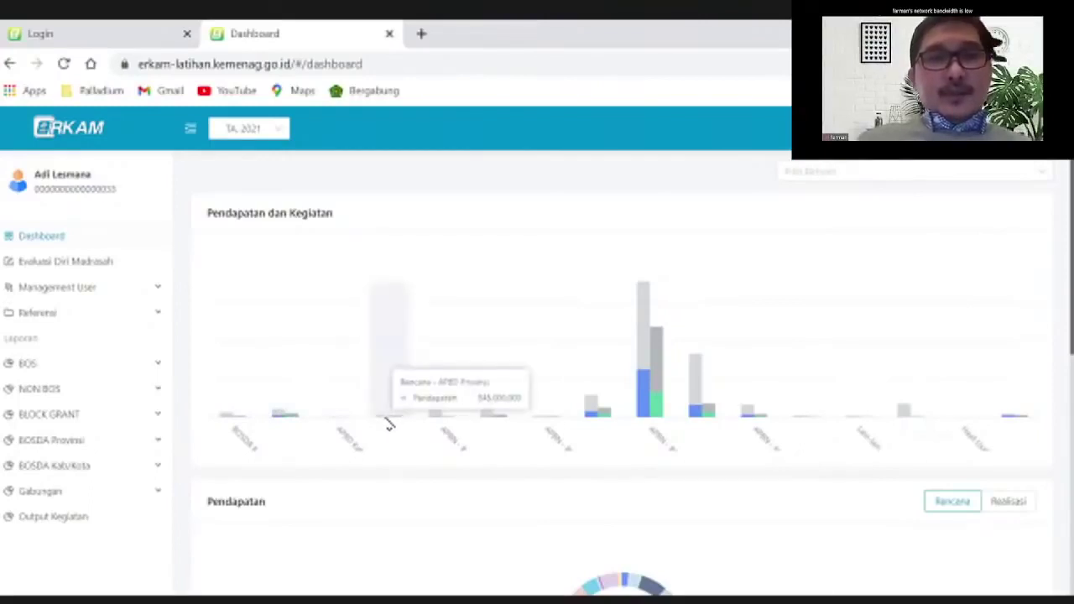
mouse_move(436, 417)
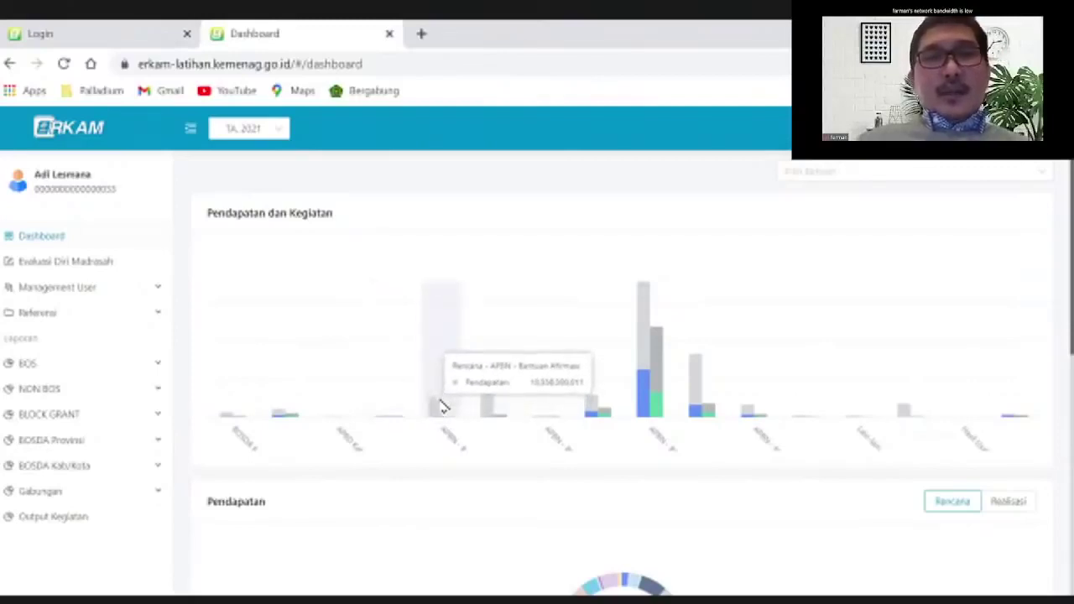
mouse_move(489, 412)
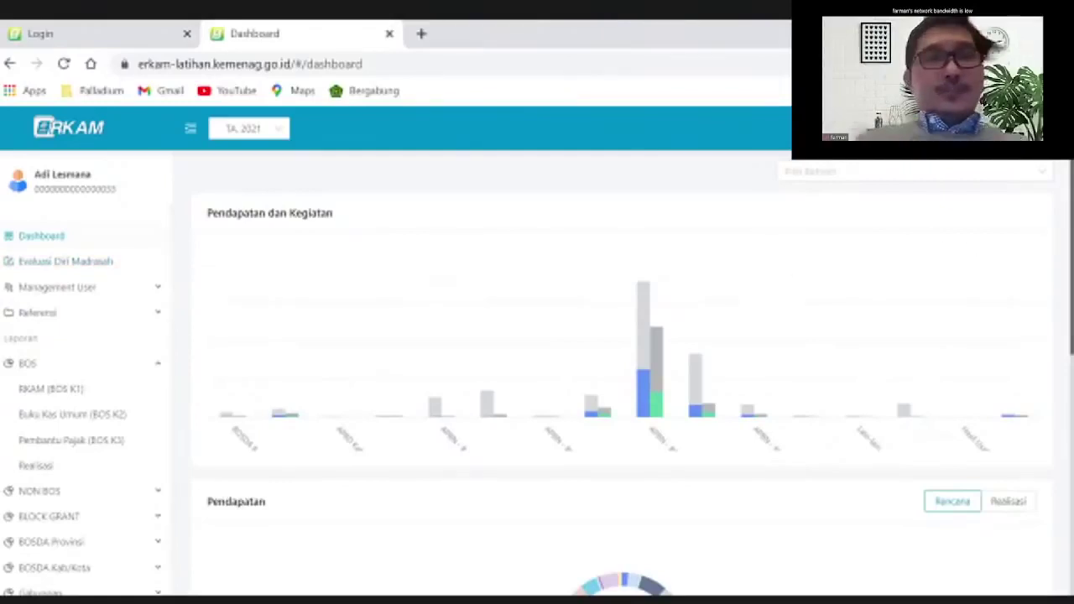
Scroll down to the Anggaran Kas Belanja monthly chart, glance at the live Login tab, then return
scroll(796, 268, down, 2)
scroll(608, 390, down, 3)
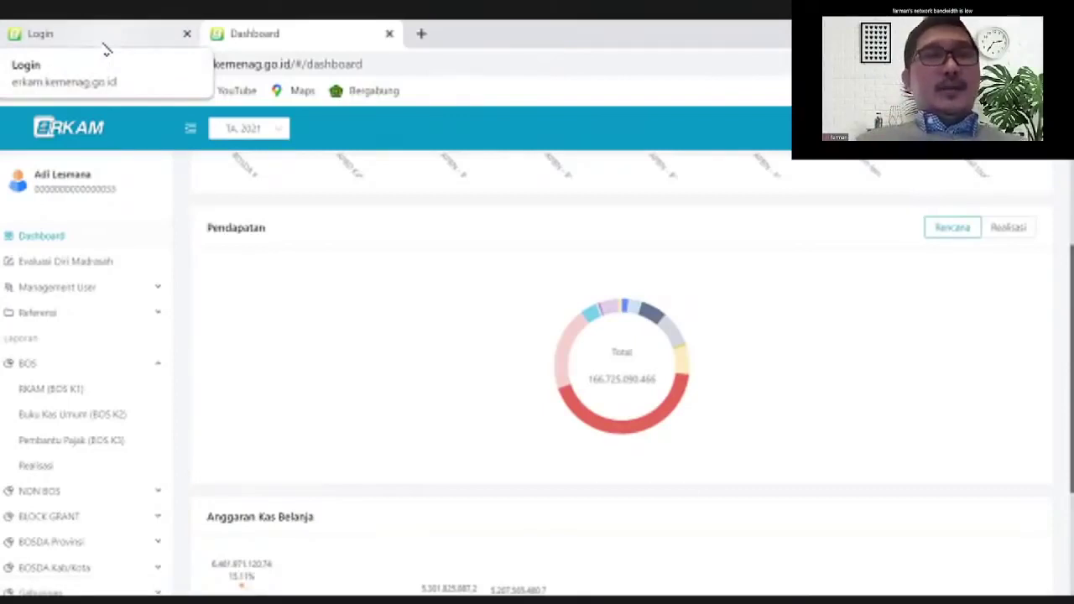
click(104, 45)
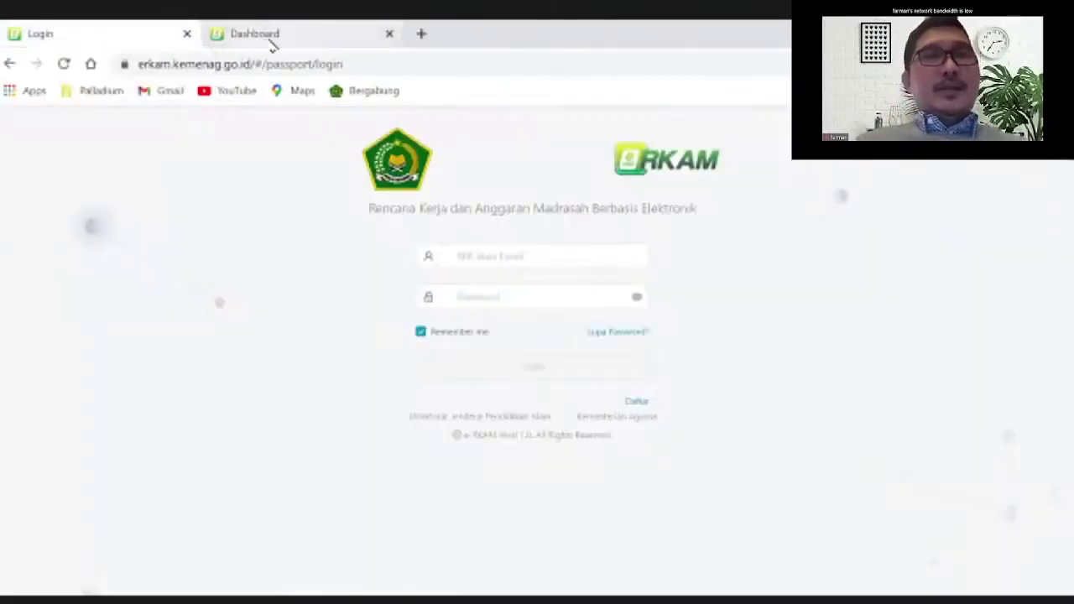
click(272, 44)
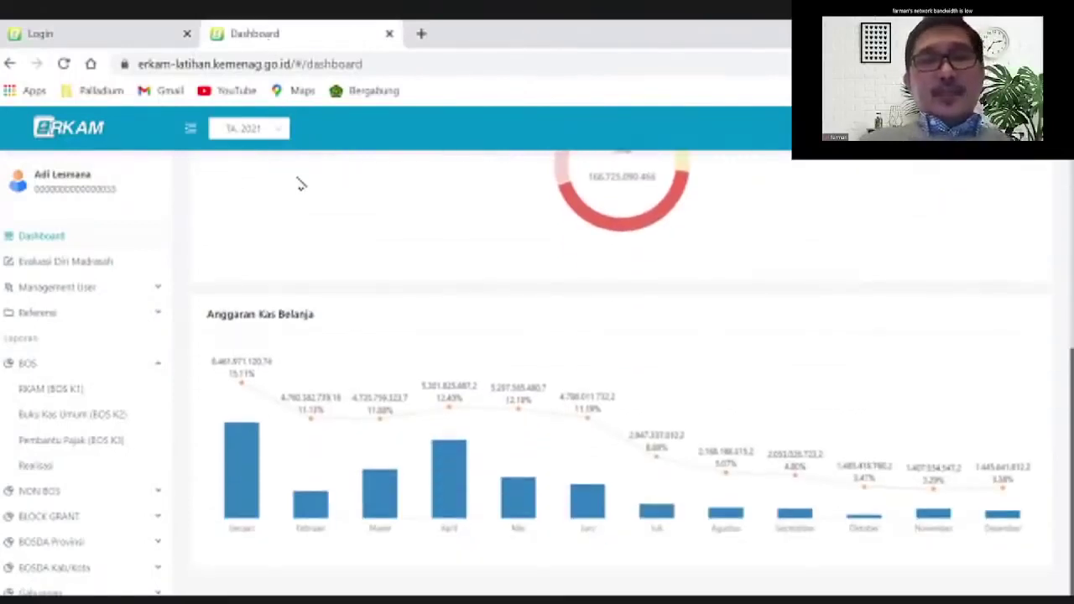
mouse_move(269, 463)
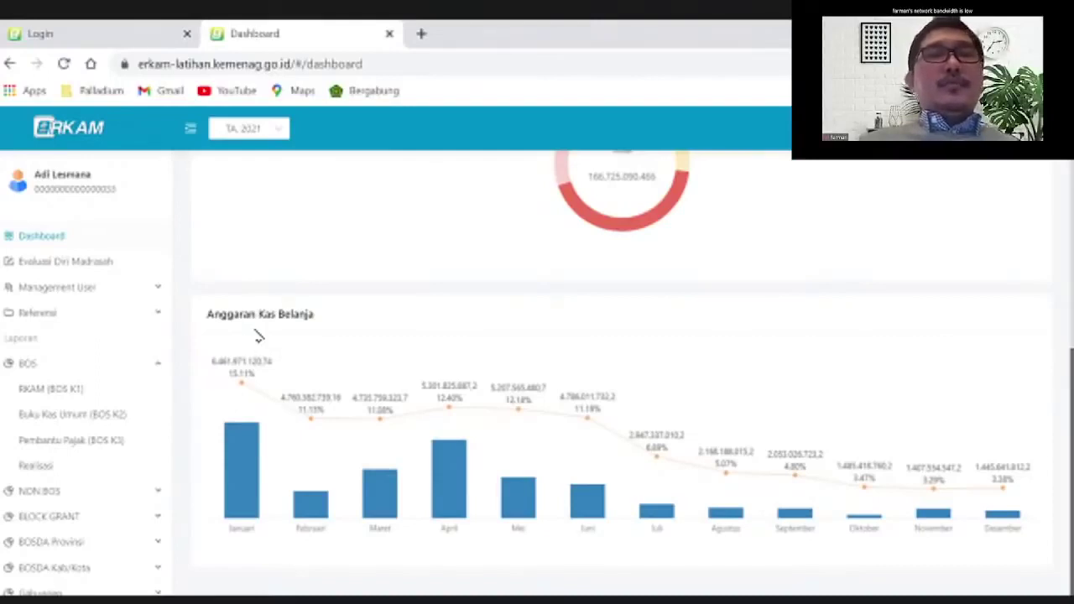
mouse_move(242, 462)
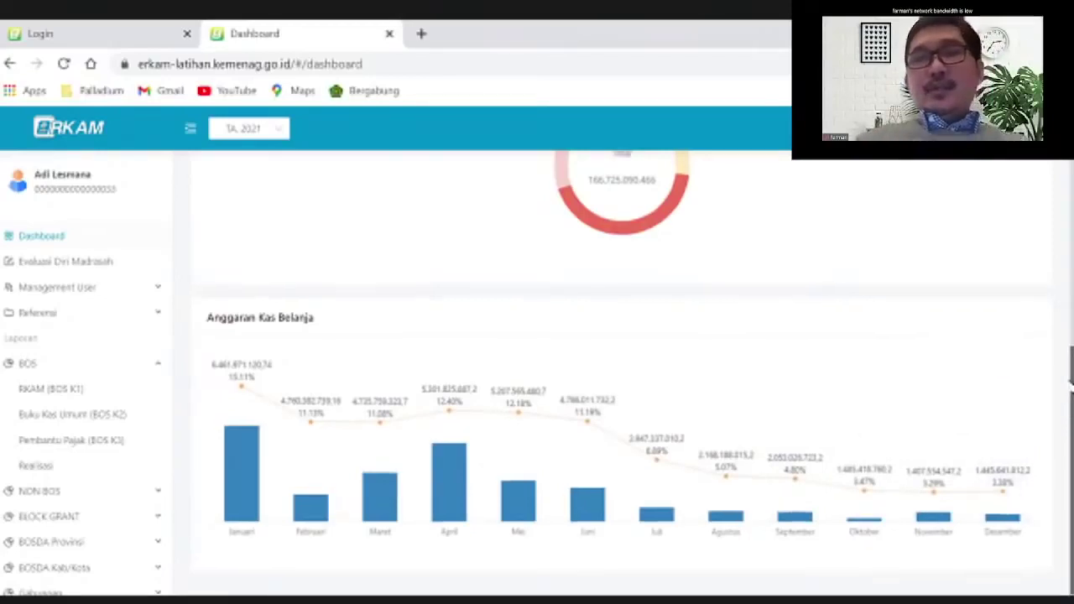
scroll(1072, 415, up, 4)
scroll(638, 362, up, 1)
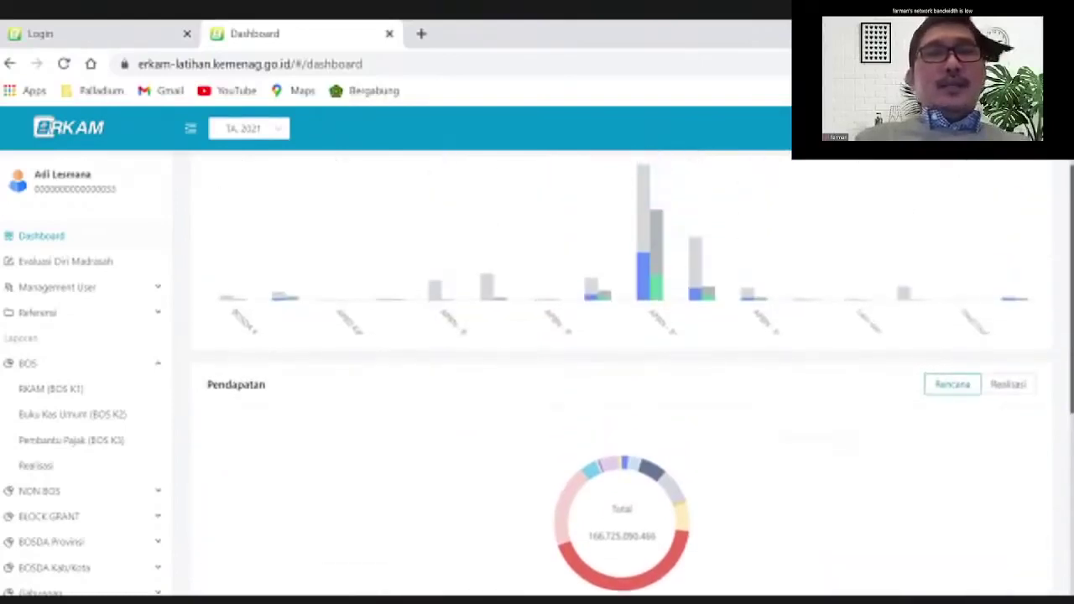
scroll(621, 378, up, 2)
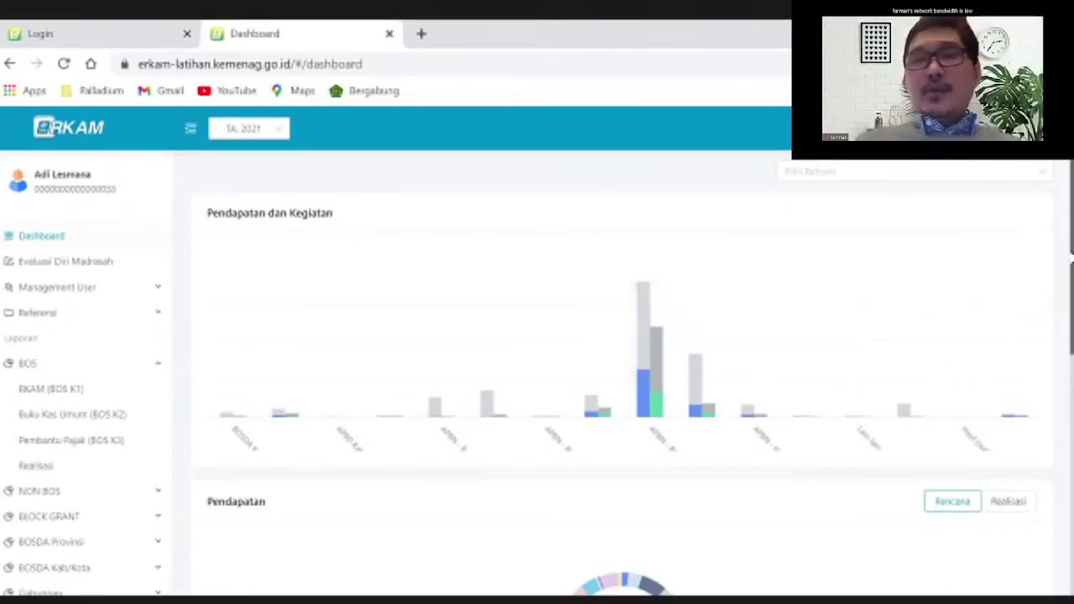
scroll(1071, 285, down, 2)
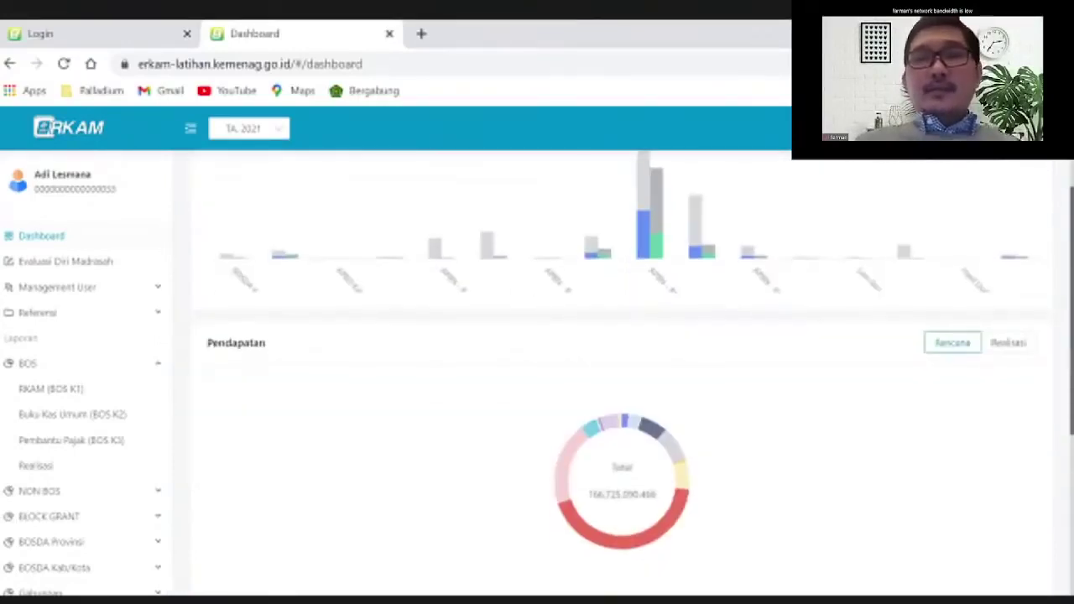
scroll(1071, 461, down, 1)
scroll(1058, 395, down, 2)
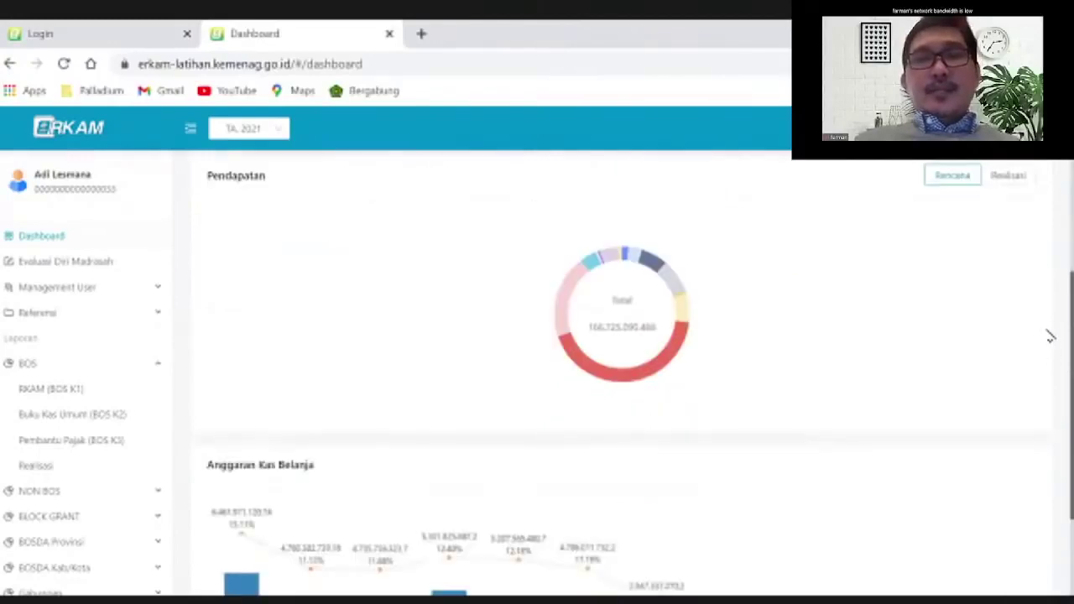
scroll(1030, 260, down, 2)
scroll(642, 335, up, 5)
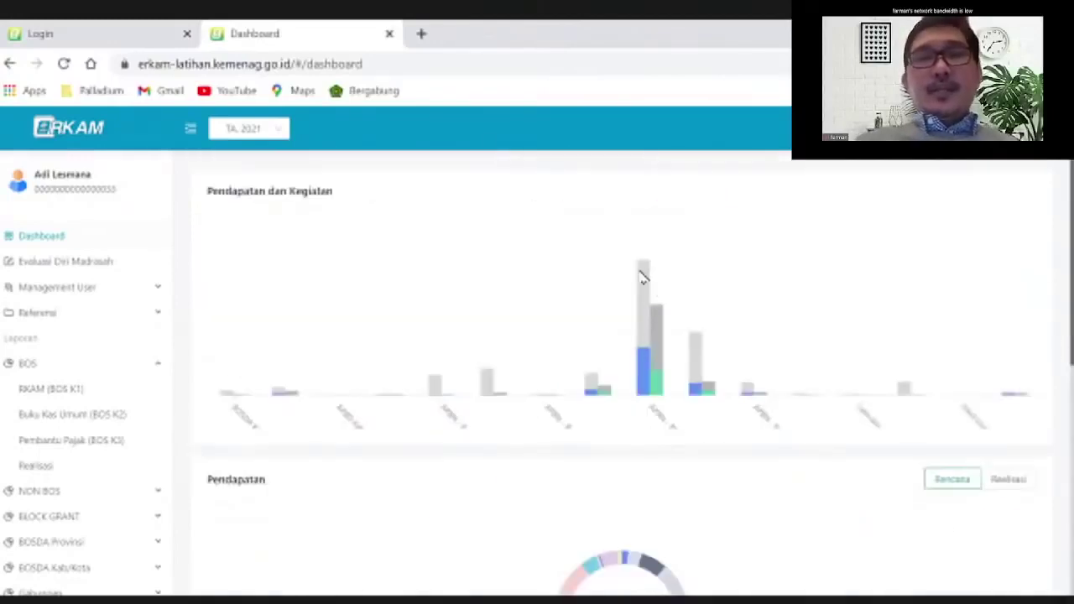
mouse_move(647, 271)
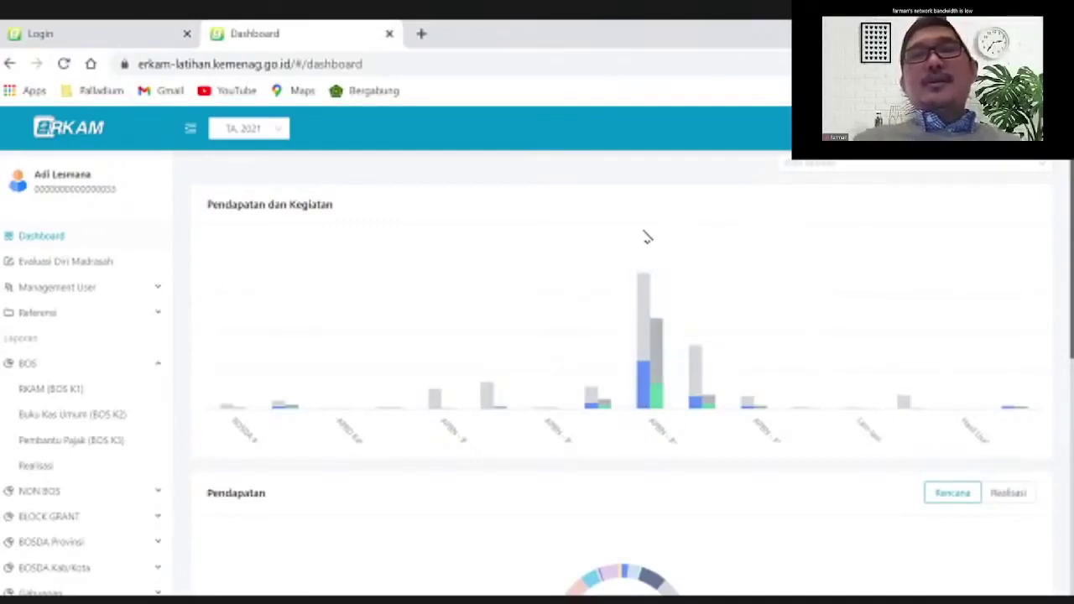
mouse_move(651, 324)
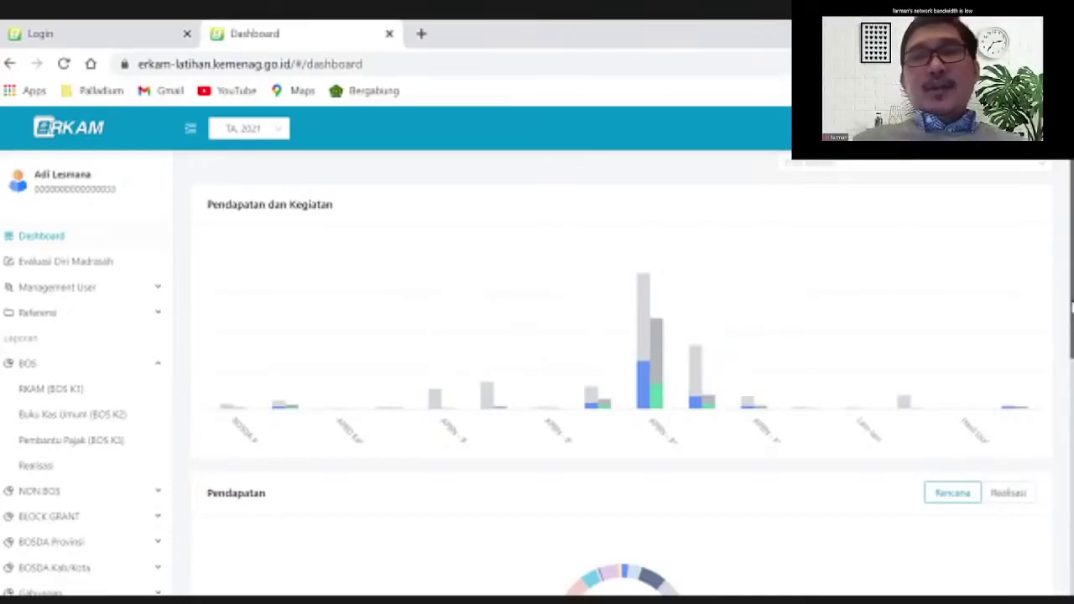
scroll(1071, 352, down, 3)
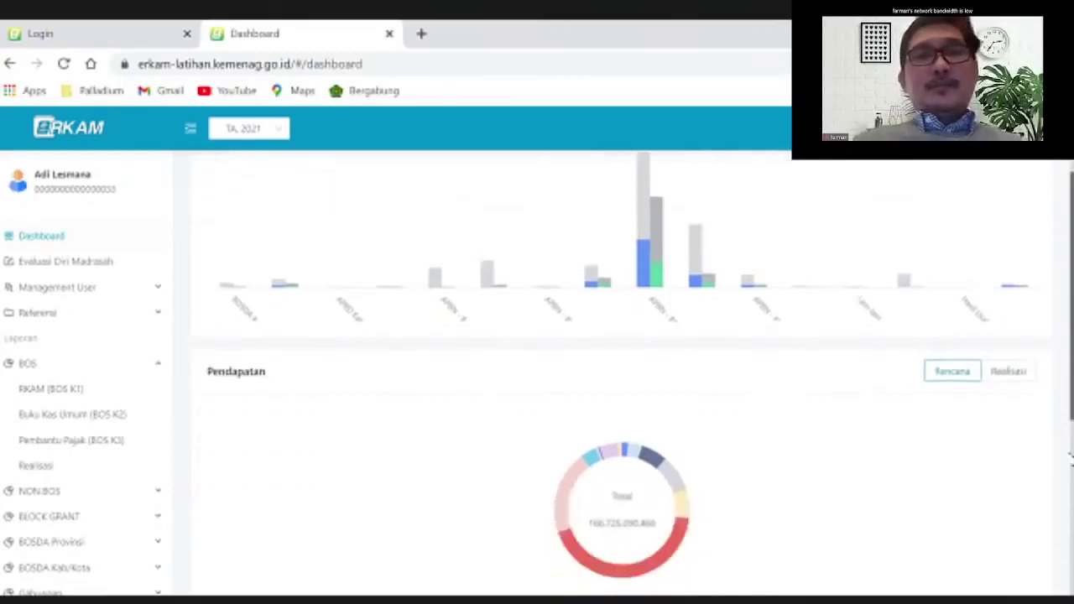
scroll(1071, 535, down, 1)
scroll(1062, 487, down, 2)
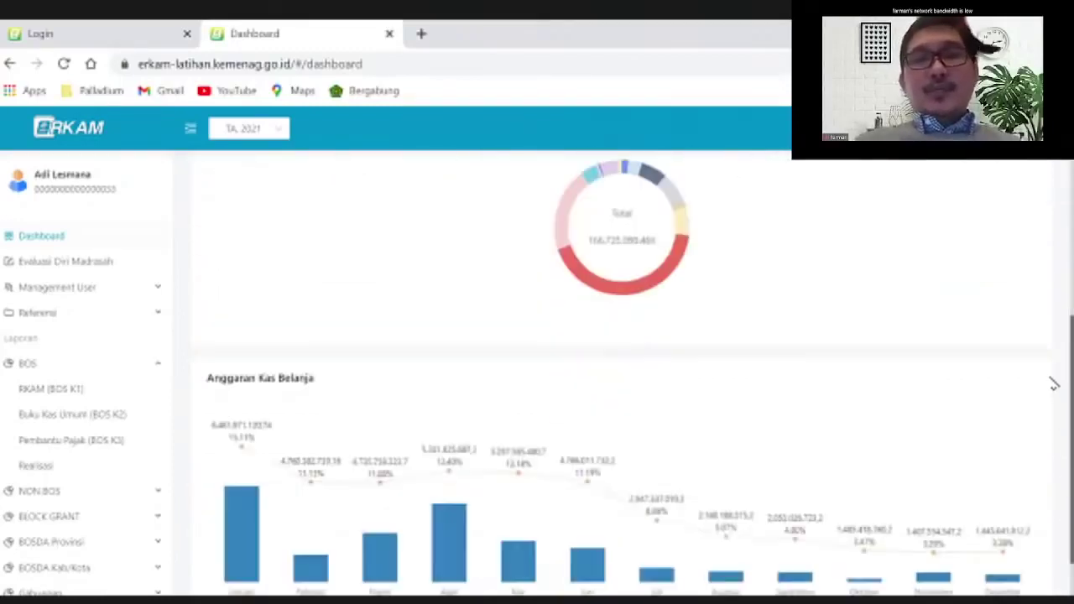
scroll(999, 264, up, 6)
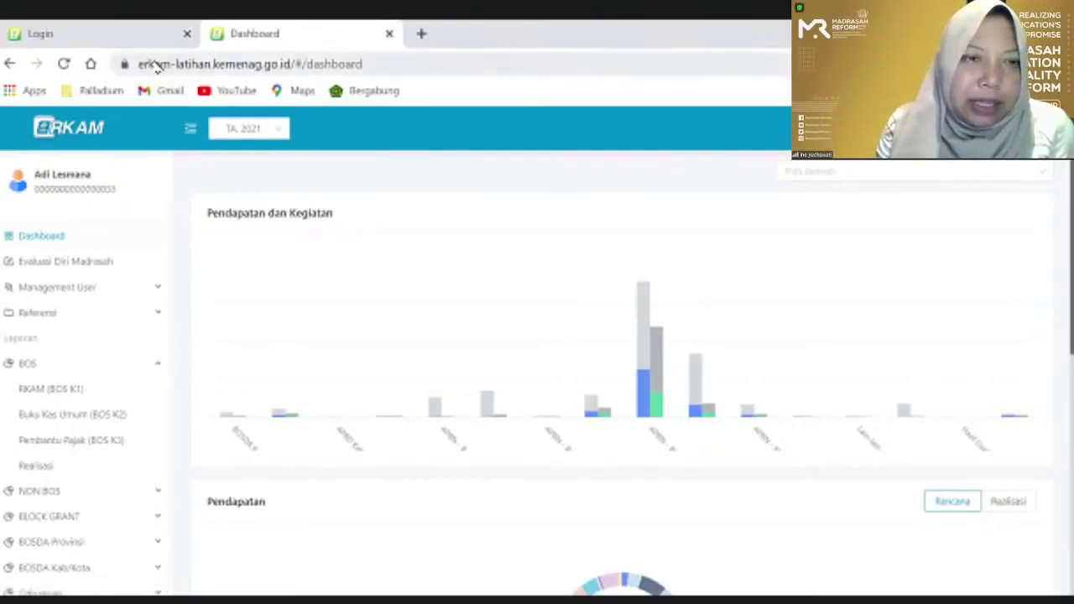
click(155, 63)
click(155, 63)
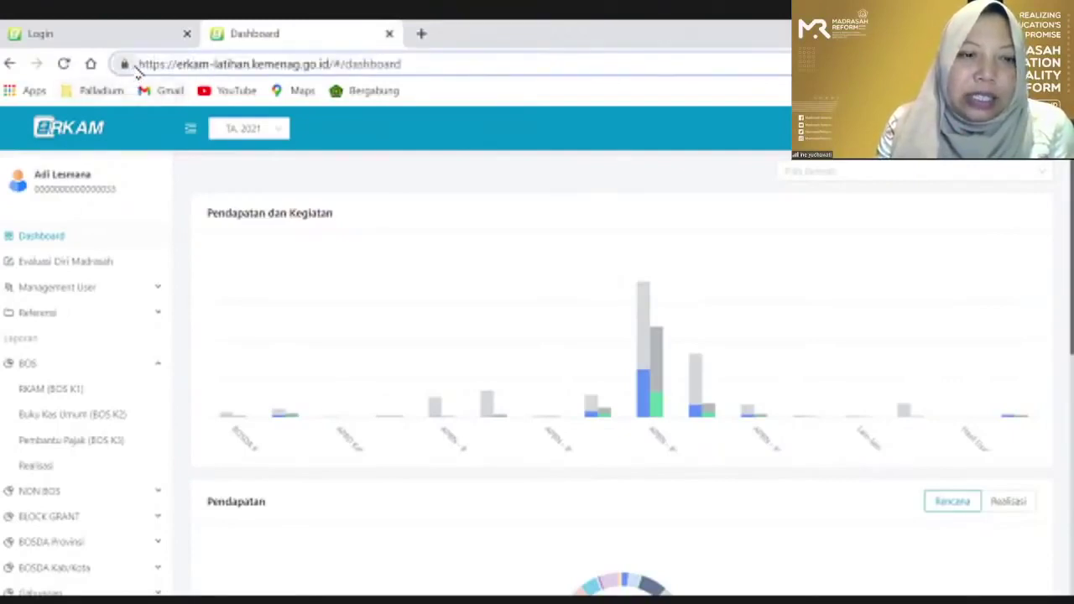
drag(139, 64, 333, 69)
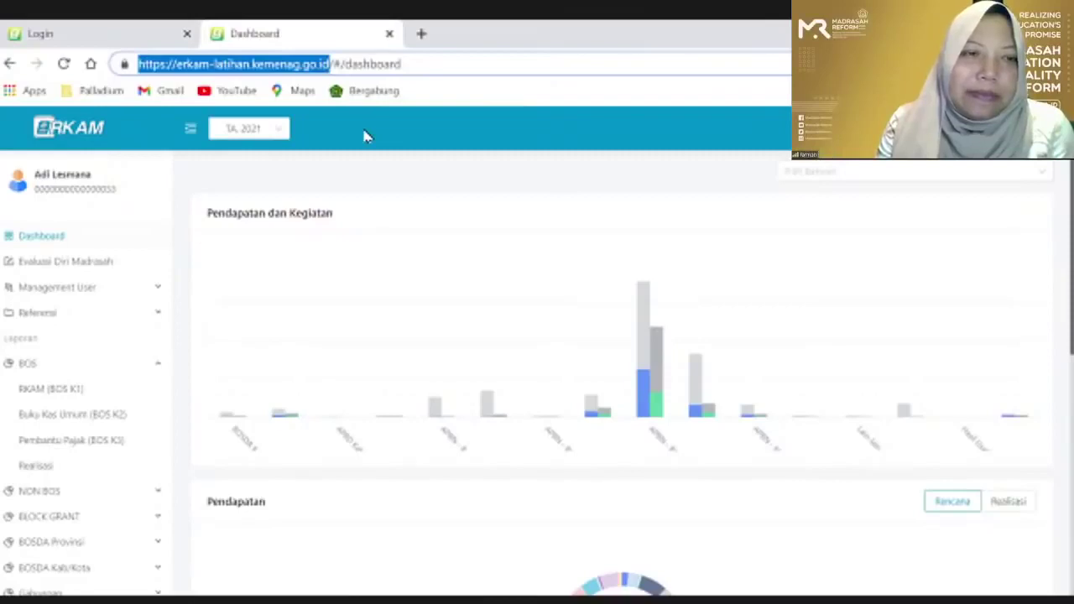
In a new tab, enter the erkam-latihan.kemenag.go.id address and submit it, yielding Google results
click(421, 33)
text(h)
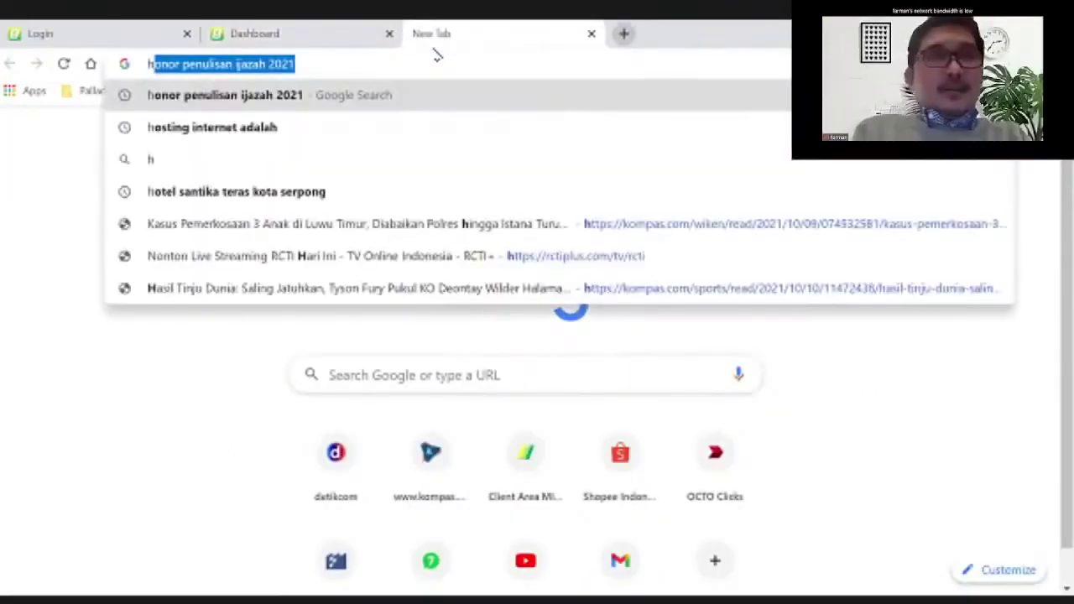
text(ttps:/)
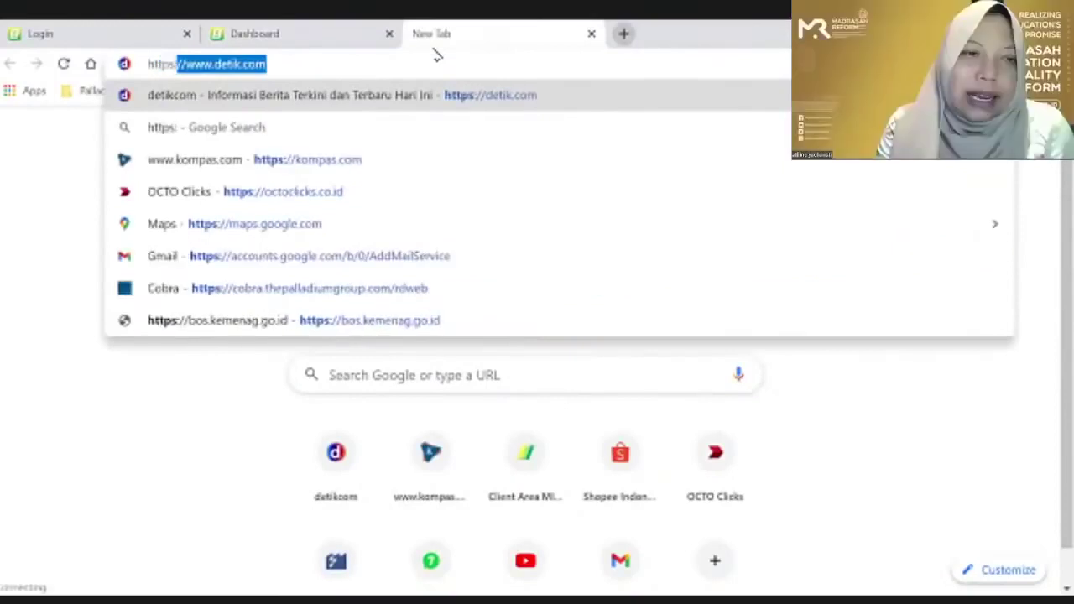
text(/)
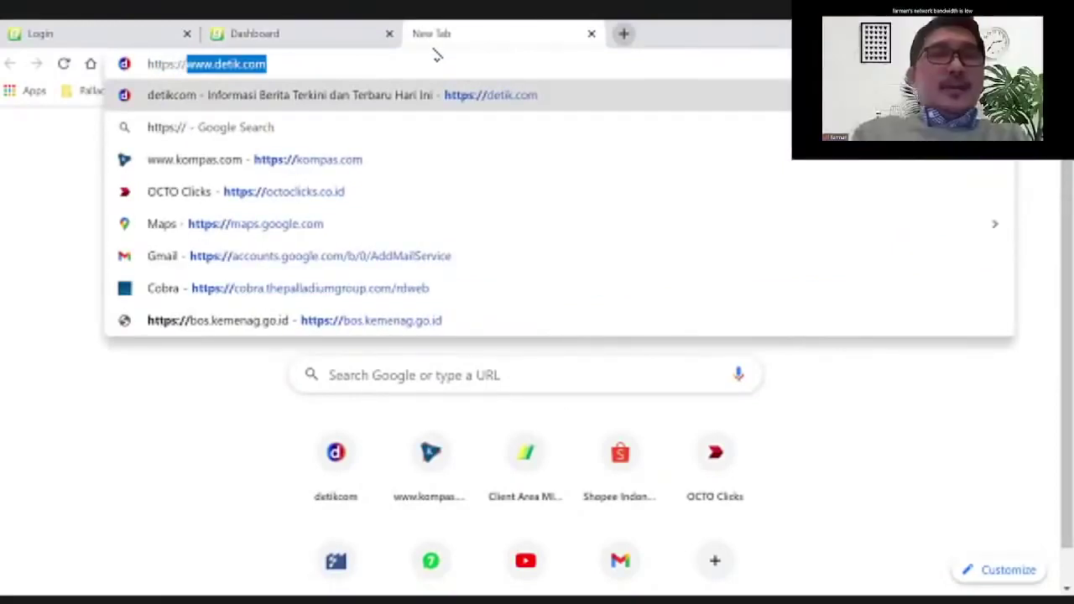
text(kemena)
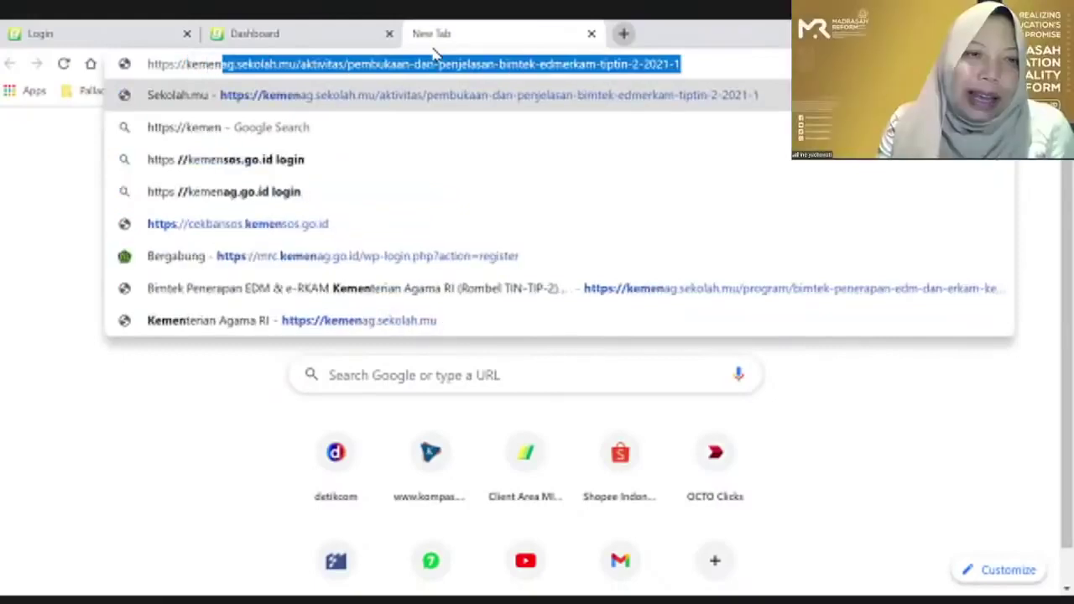
key(BackSpace)
key(BackSpace)
key(BackSpace)
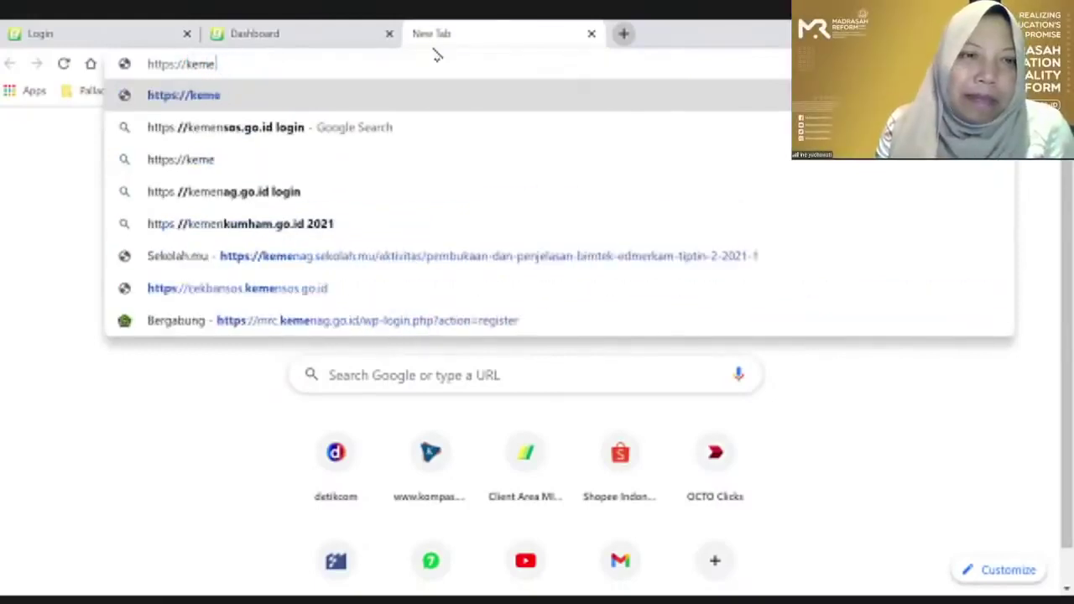
key(BackSpace)
key(BackSpace)
key(BackSpace)
key(BackSpace)
text(erkam)
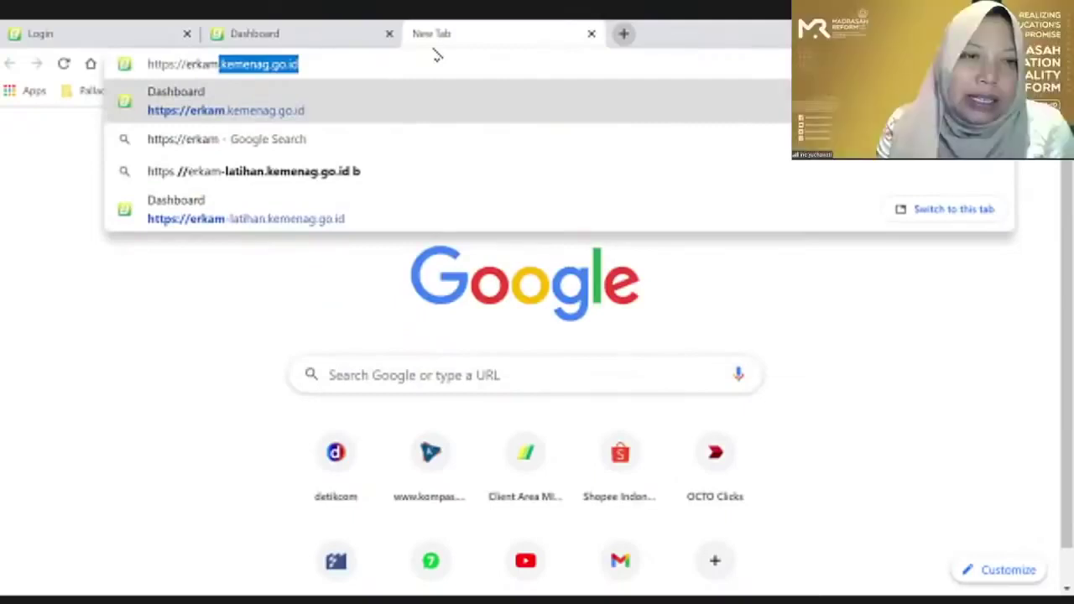
key(Down)
key(Down)
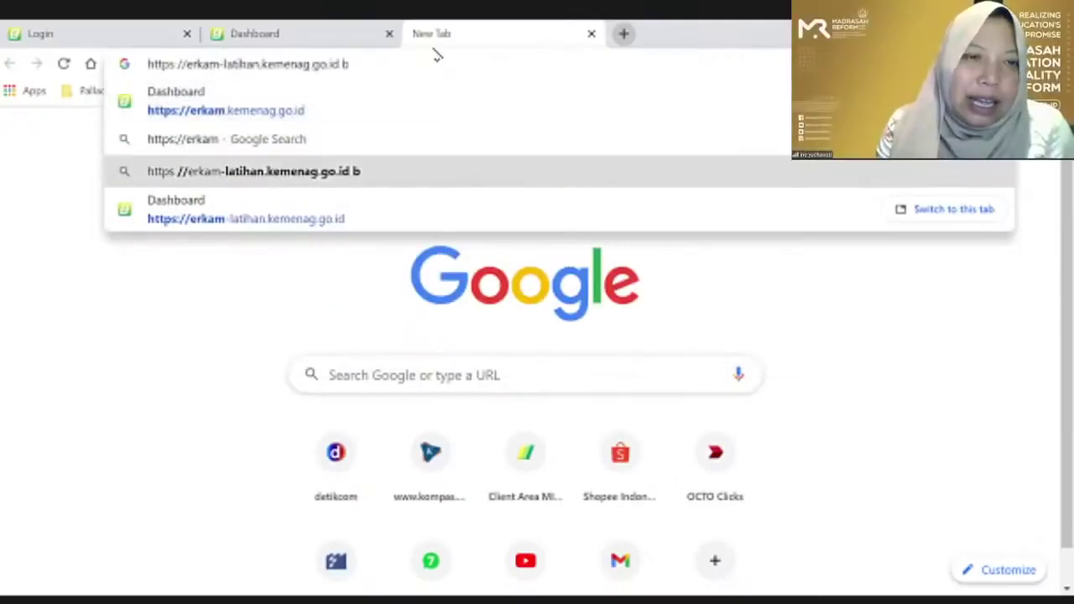
key(BackSpace)
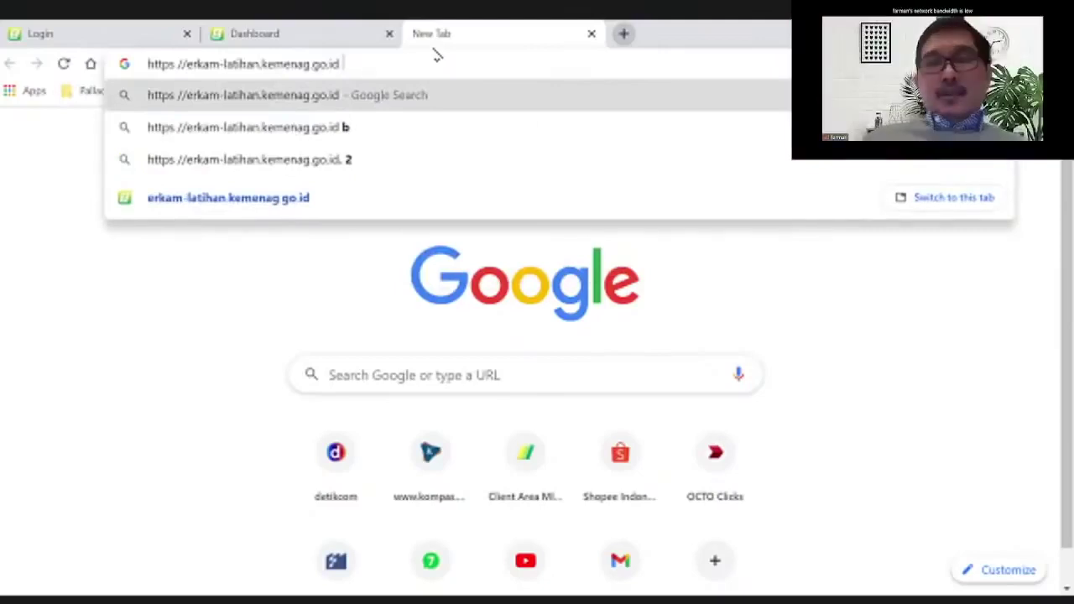
key(Return)
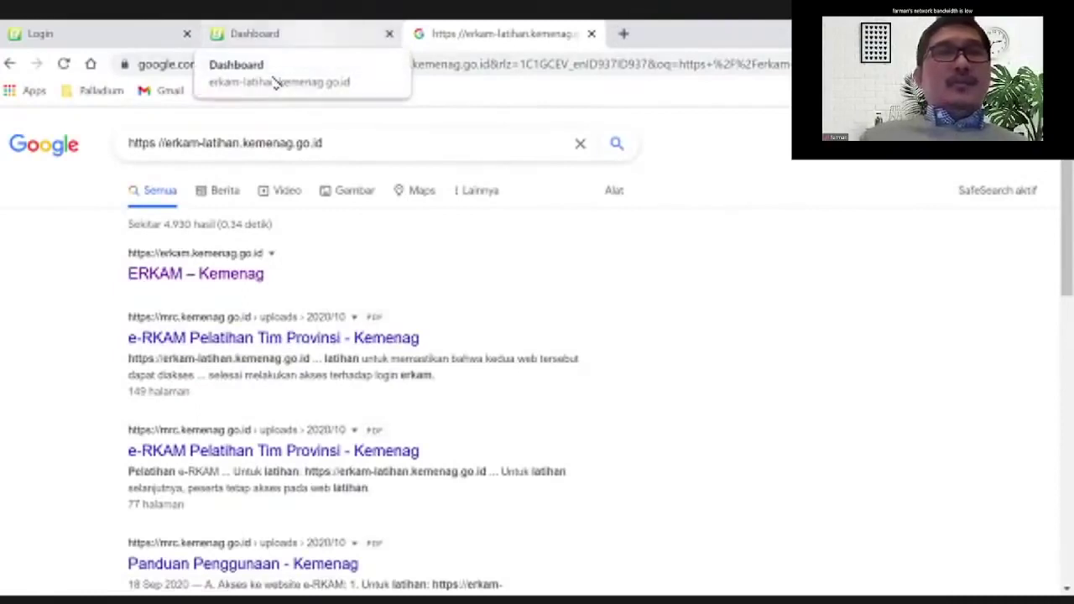
Switch back to the eRKAM training Dashboard tab showing budget year TA. 2021
click(274, 81)
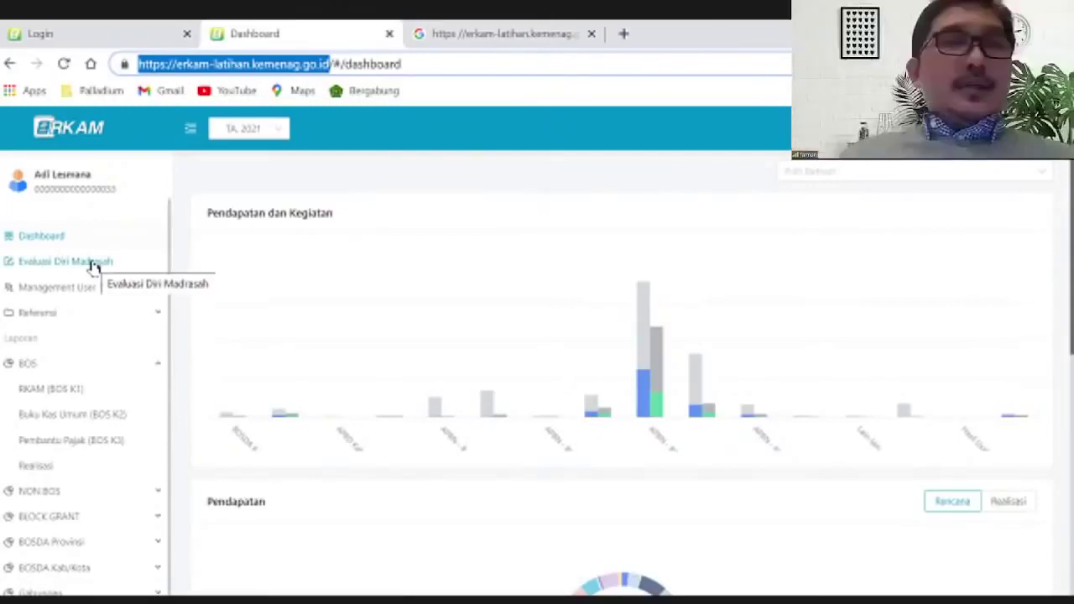
Open the Evaluasi Diri Madrasah survey, then leave it until the training login page appears
click(91, 263)
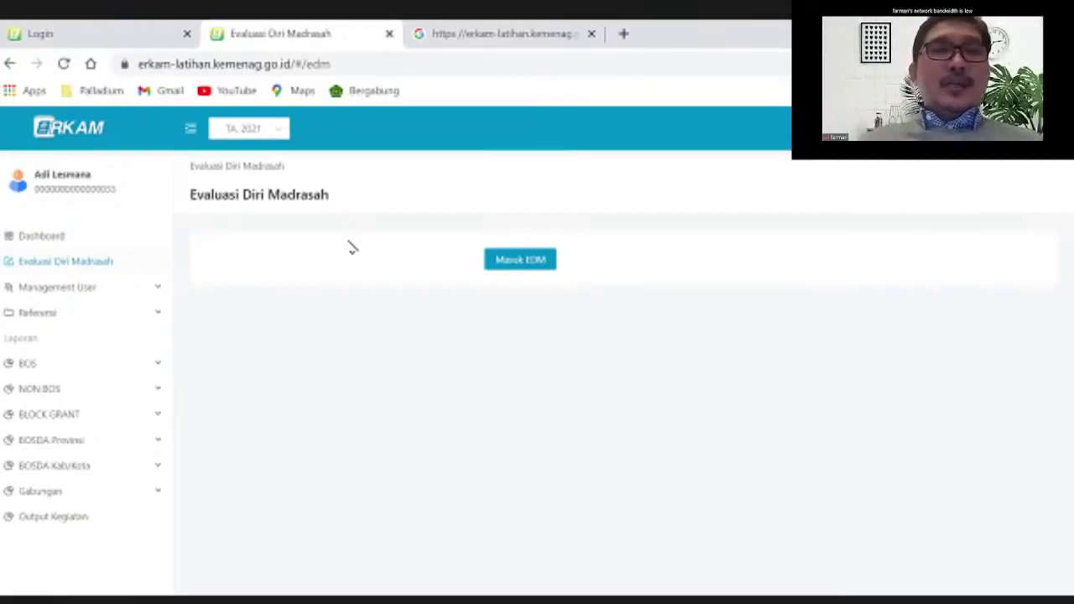
click(531, 260)
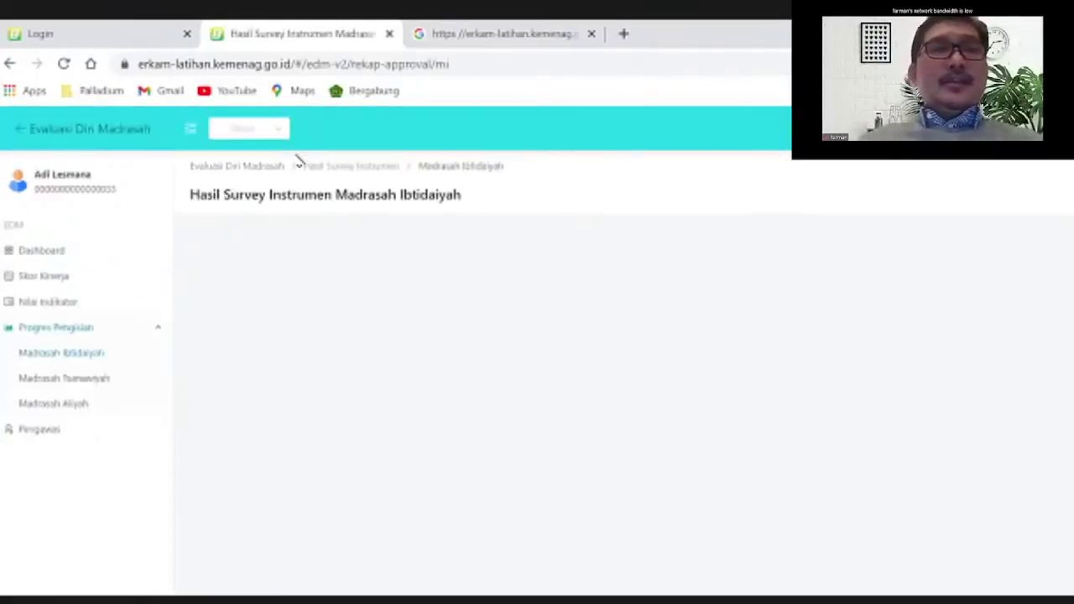
click(270, 137)
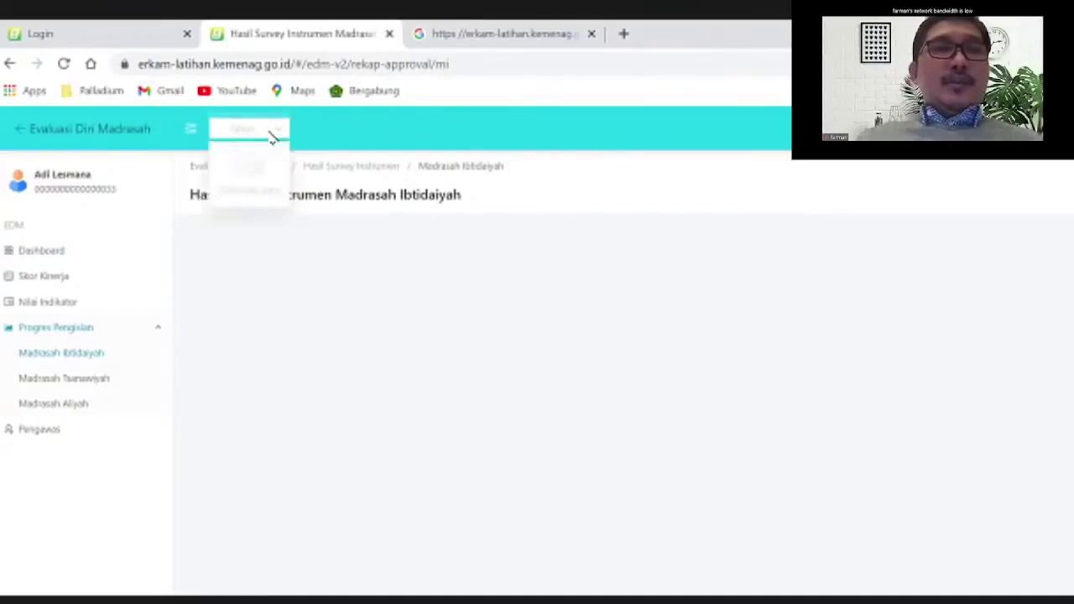
click(464, 265)
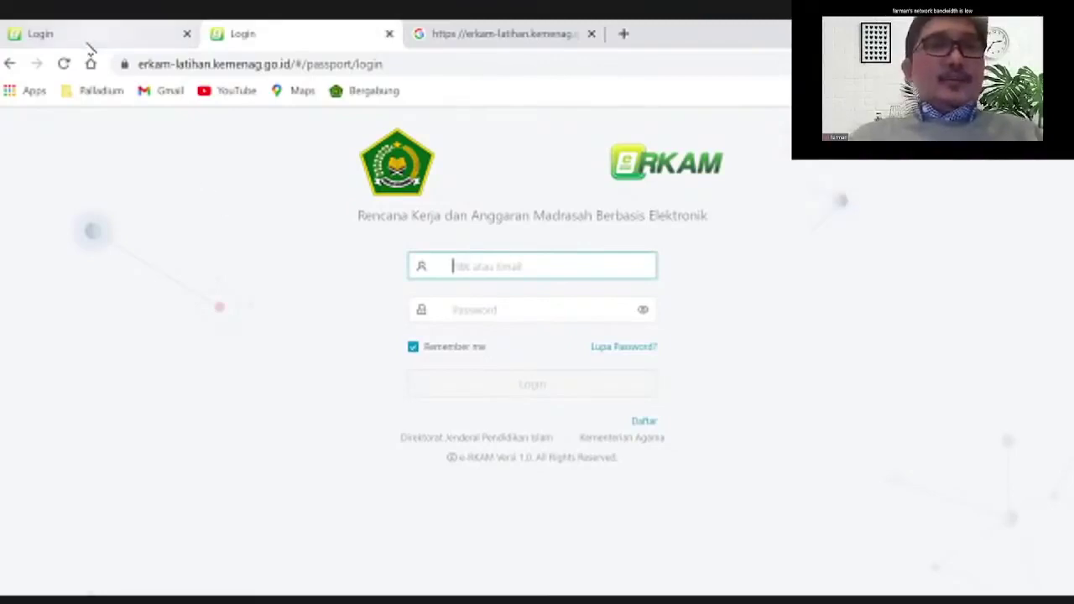
On the live site's login tab, enter the account ID and password, then log in
key(ctrl+shift+Tab)
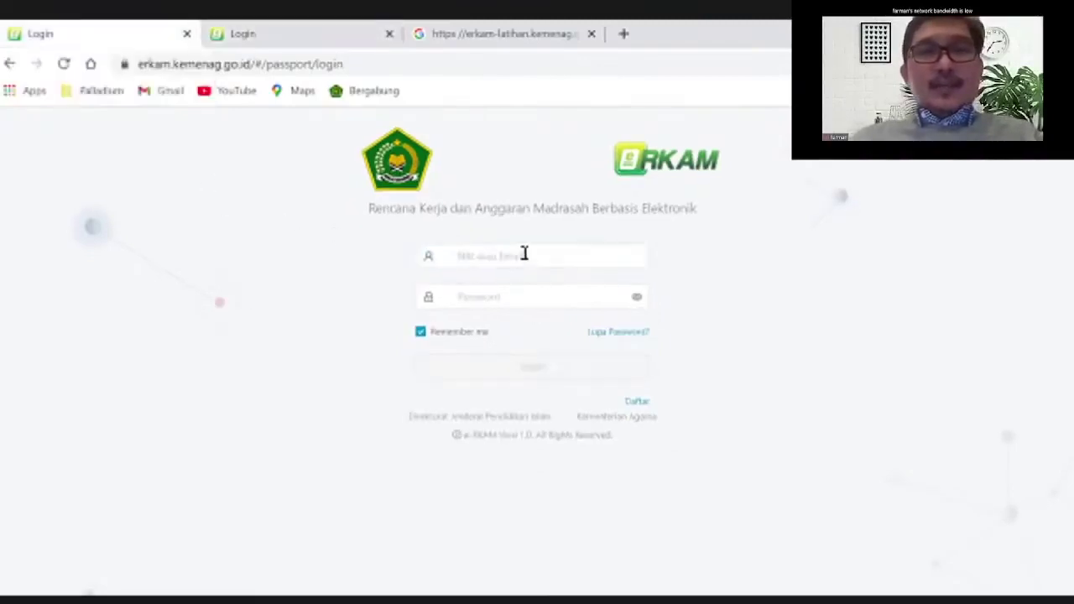
click(524, 253)
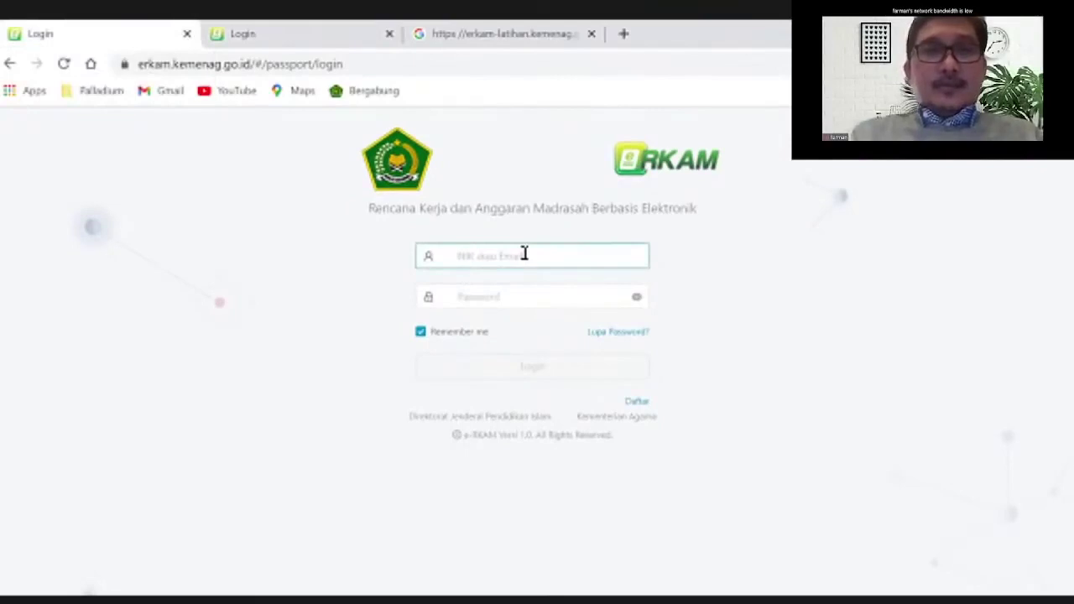
text(0000)
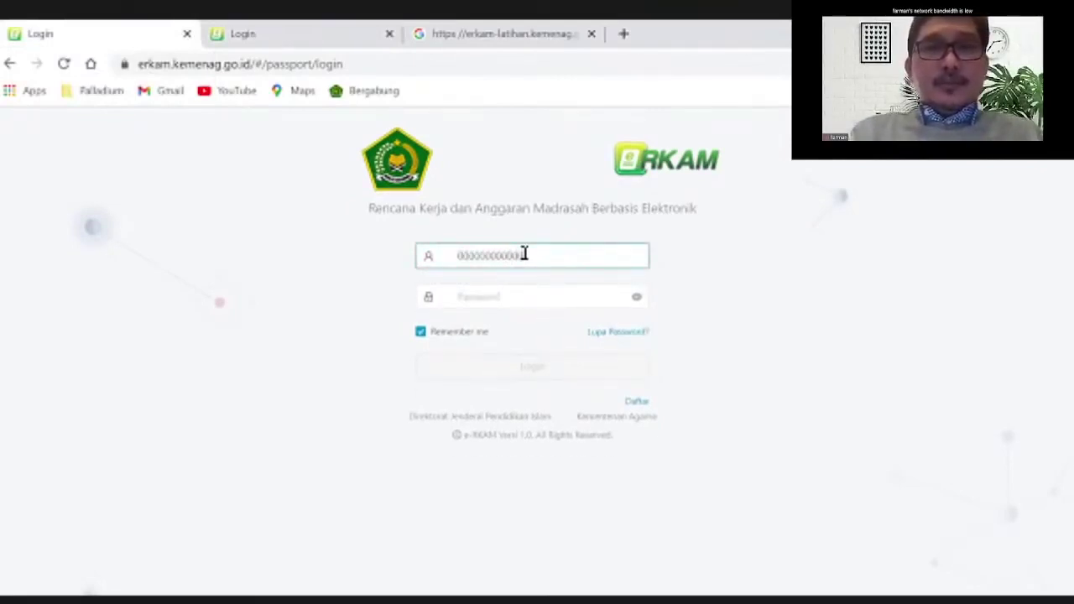
text(000000000000)
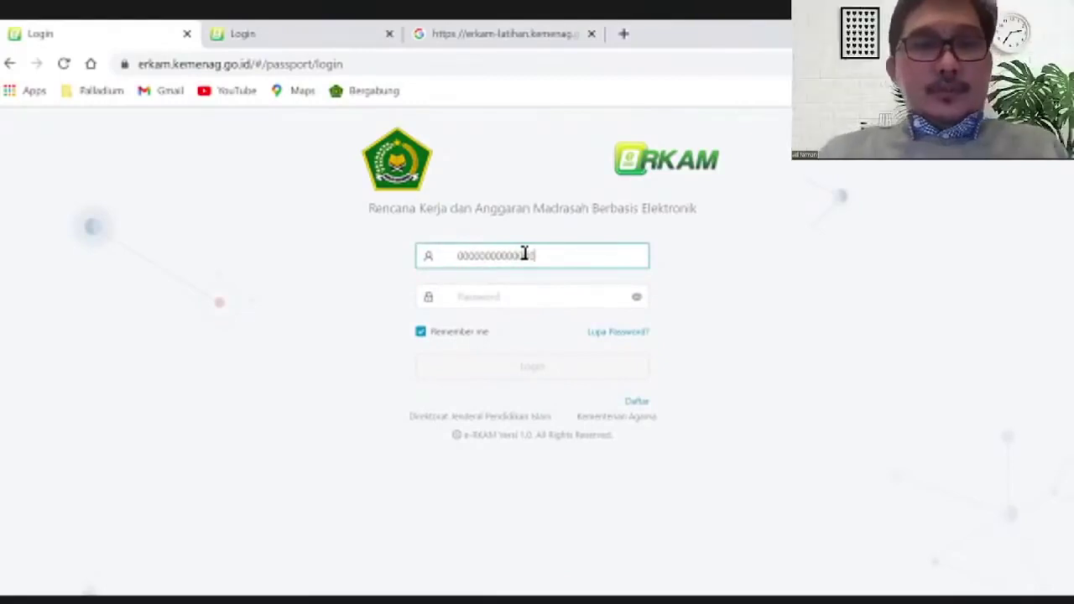
text(133)
click(516, 297)
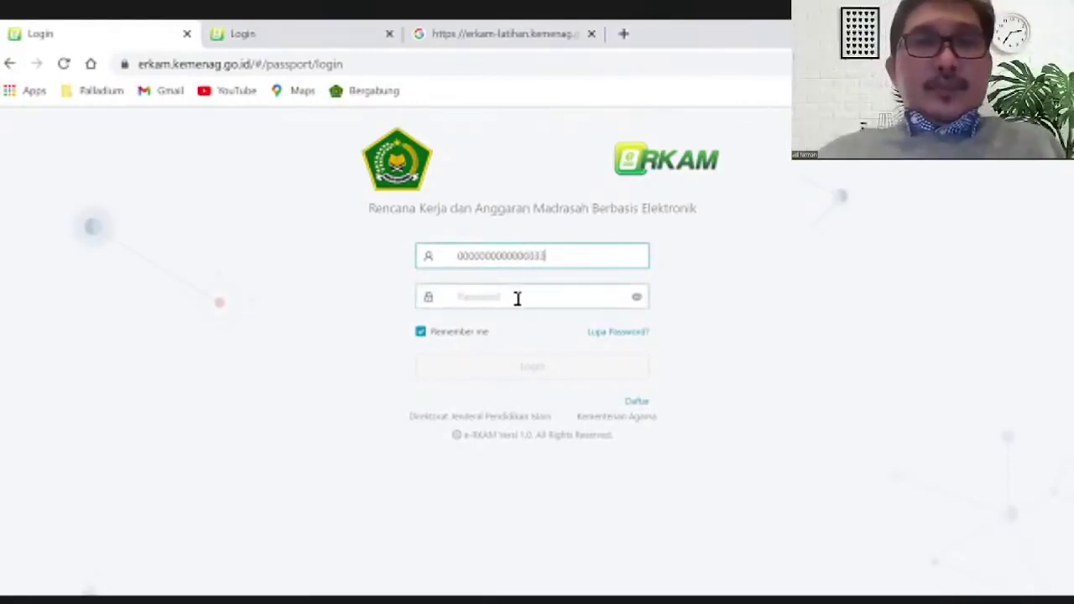
text(1)
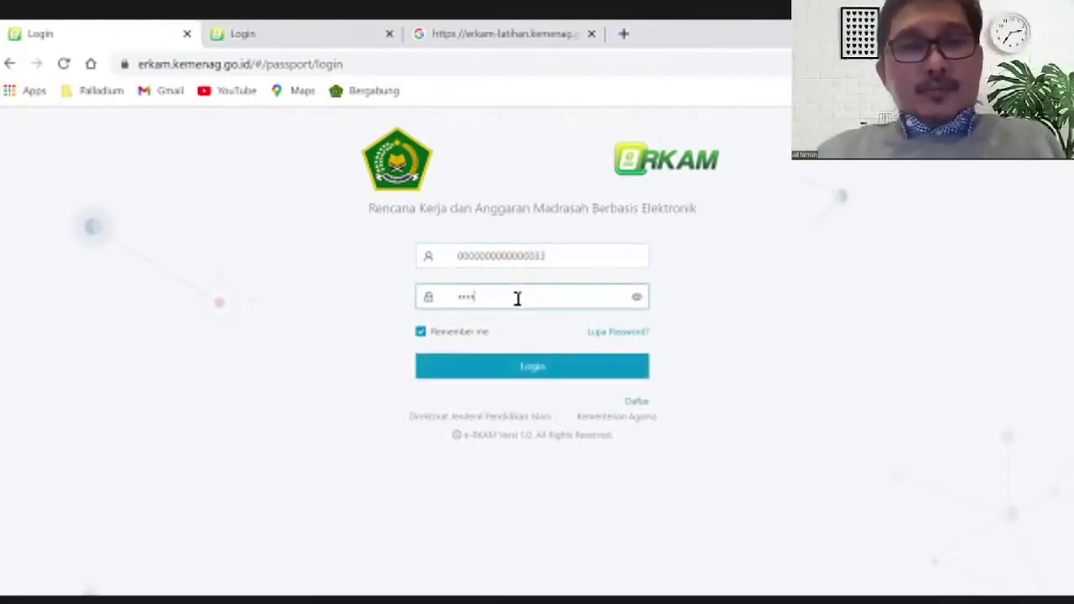
text(1)
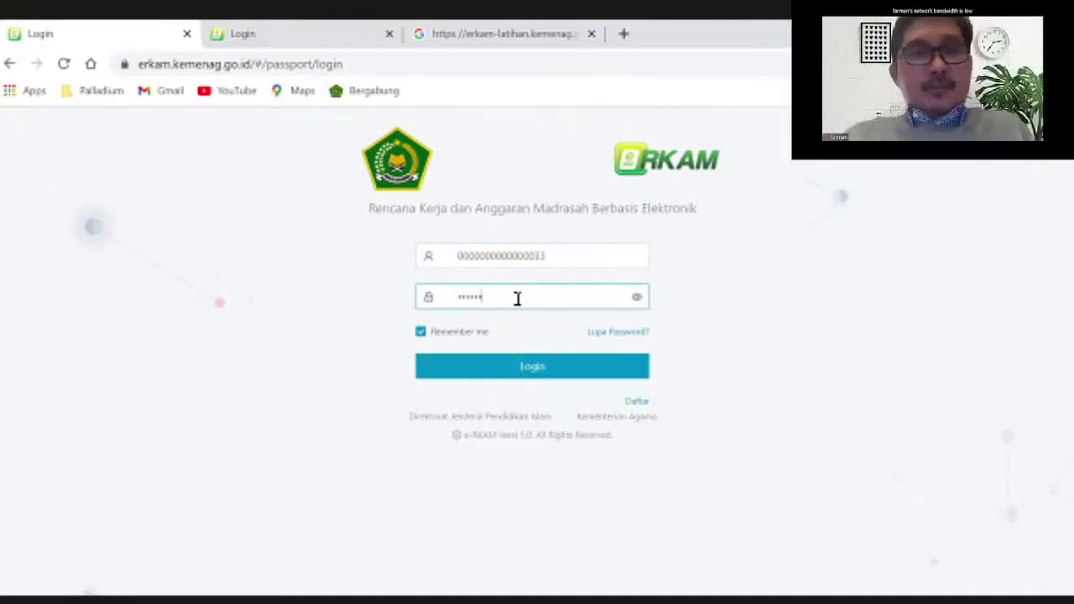
click(540, 369)
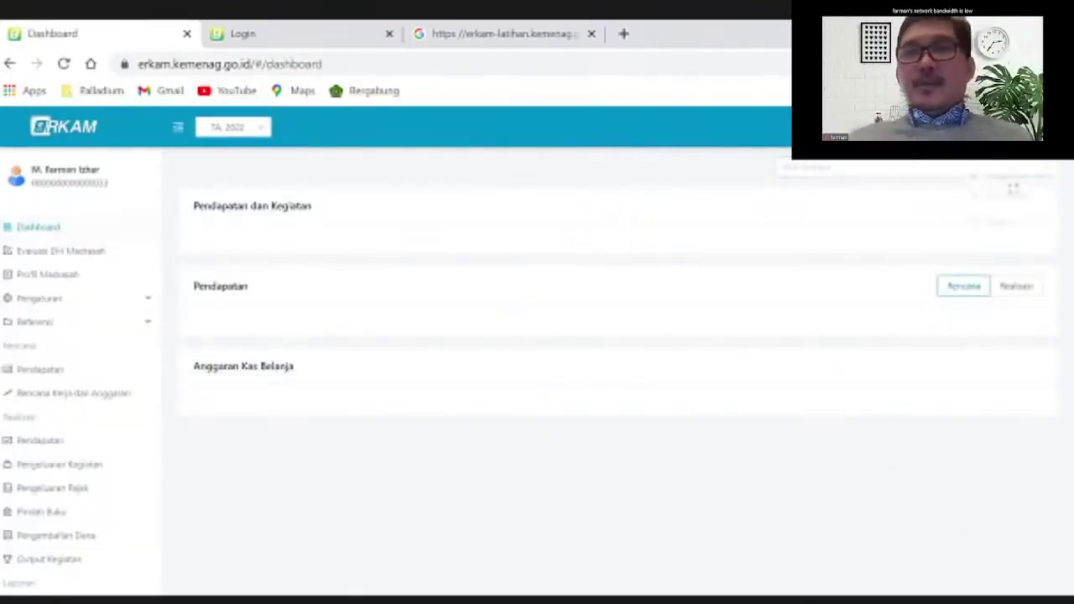
Through Ganti Role in the account menu, select Role Pusat and save it
click(1032, 151)
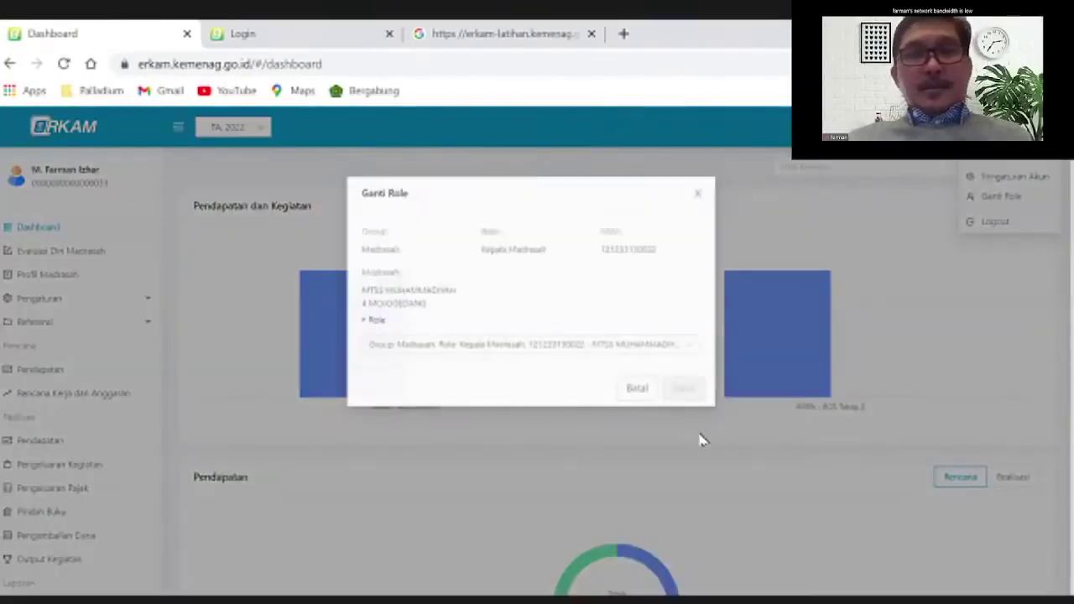
click(601, 344)
scroll(597, 372, up, 1)
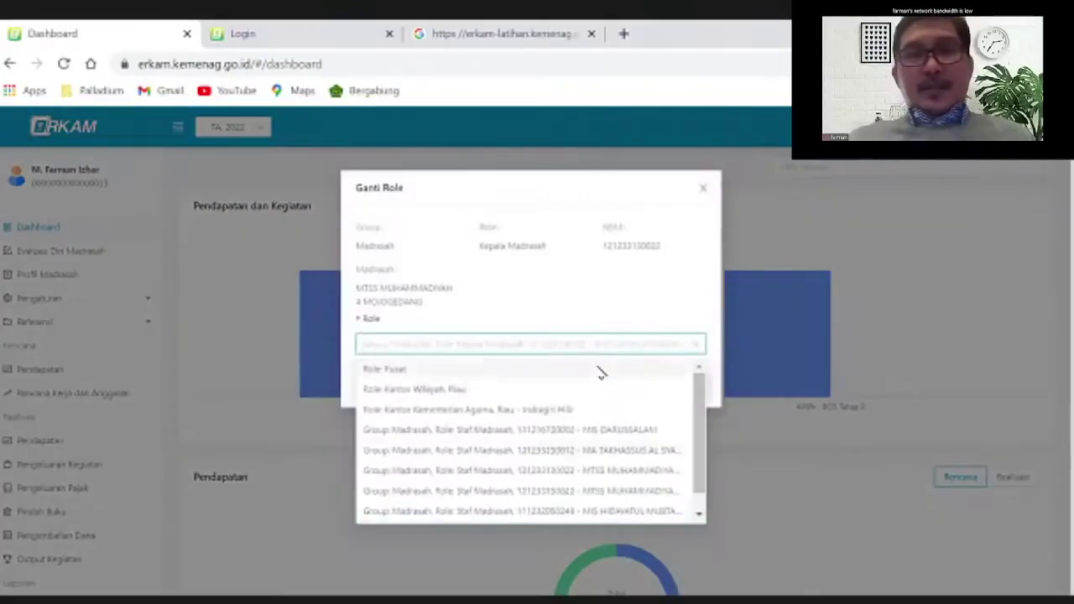
click(601, 368)
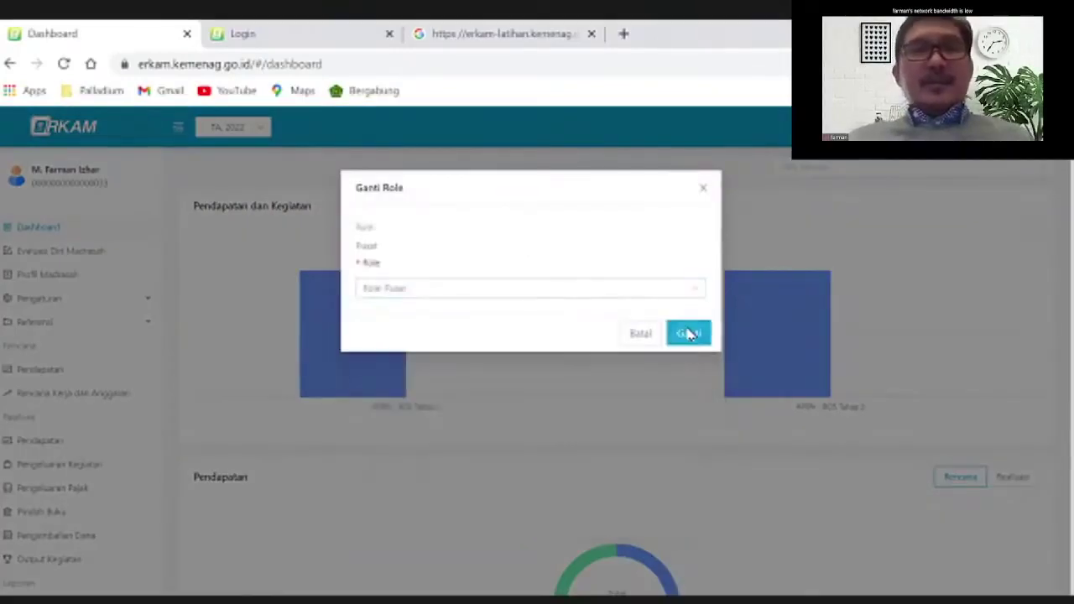
click(687, 333)
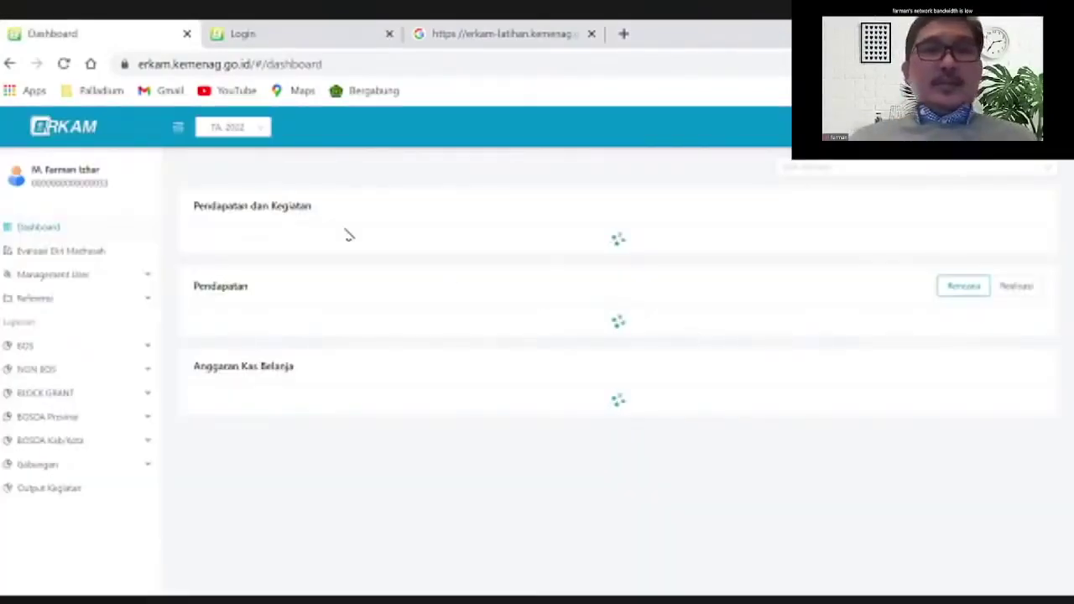
Choose TA 2021 in the header year selector and scroll to the loaded Pendapatan dan Kegiatan chart
click(243, 132)
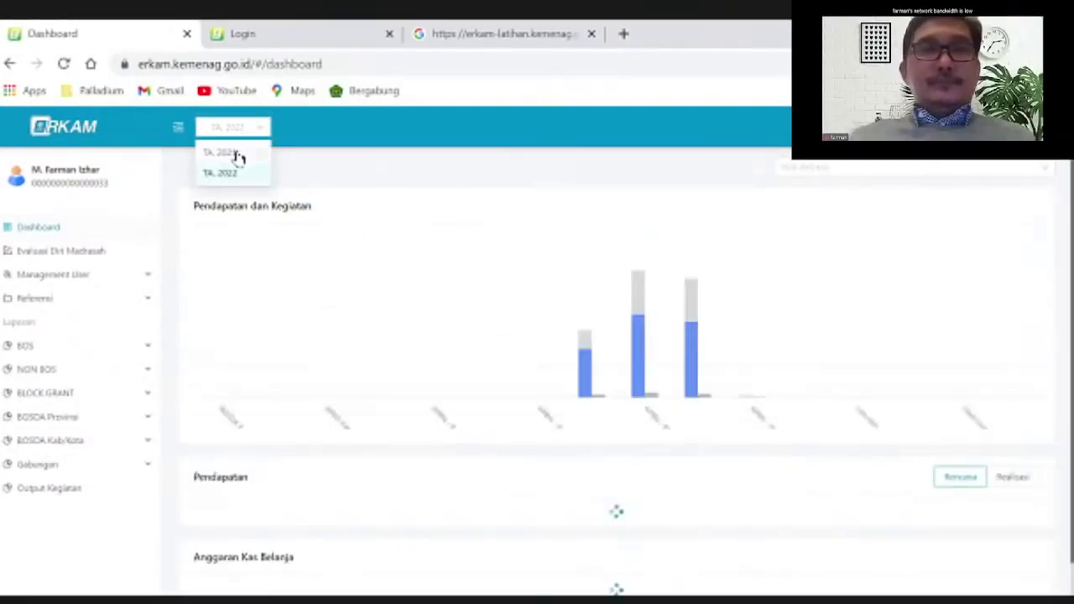
click(220, 153)
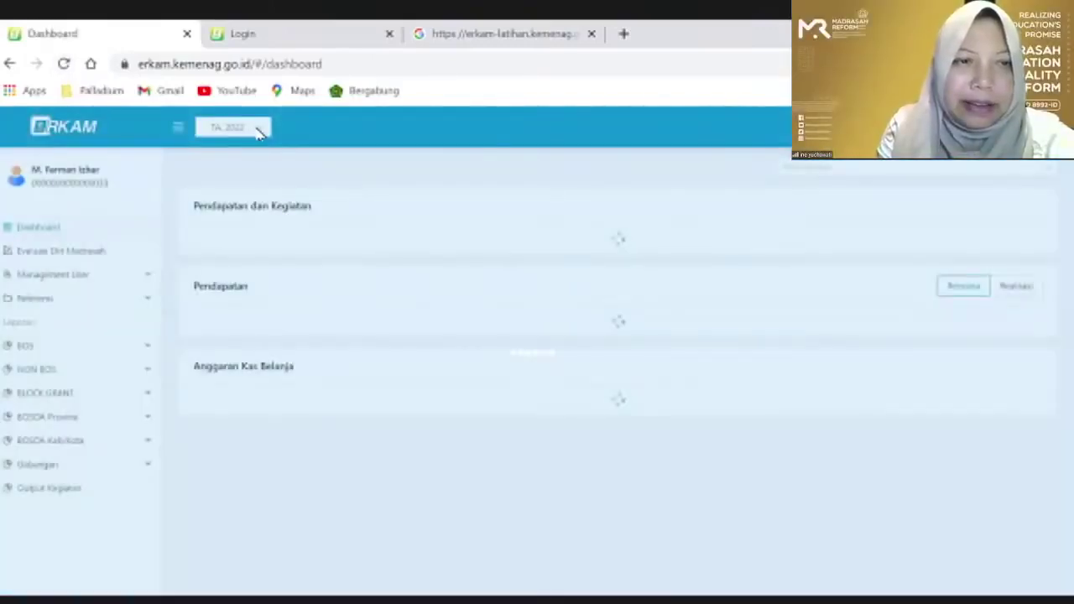
click(258, 132)
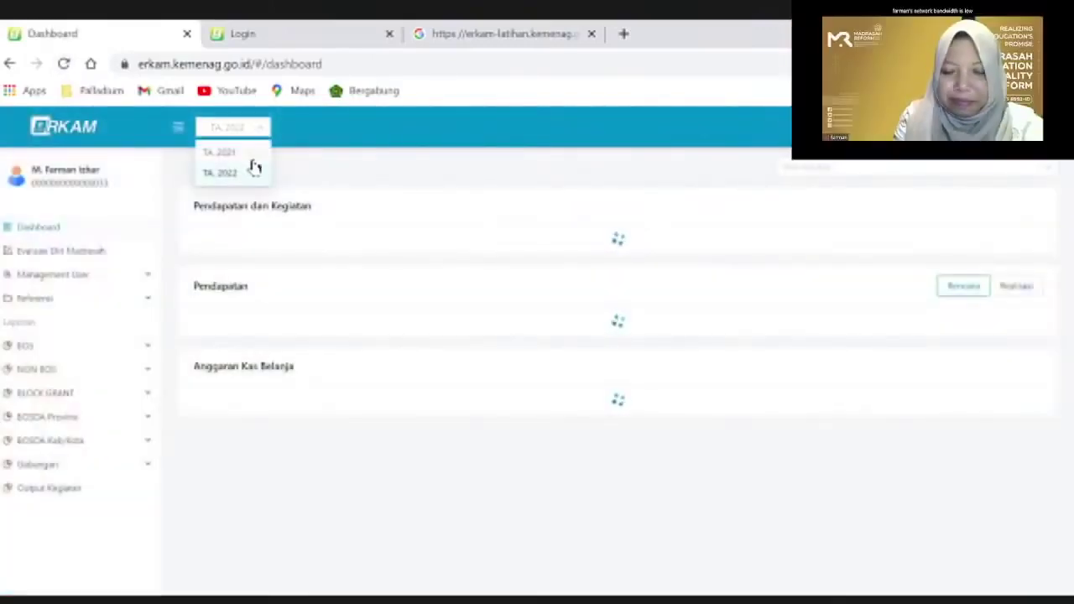
click(254, 167)
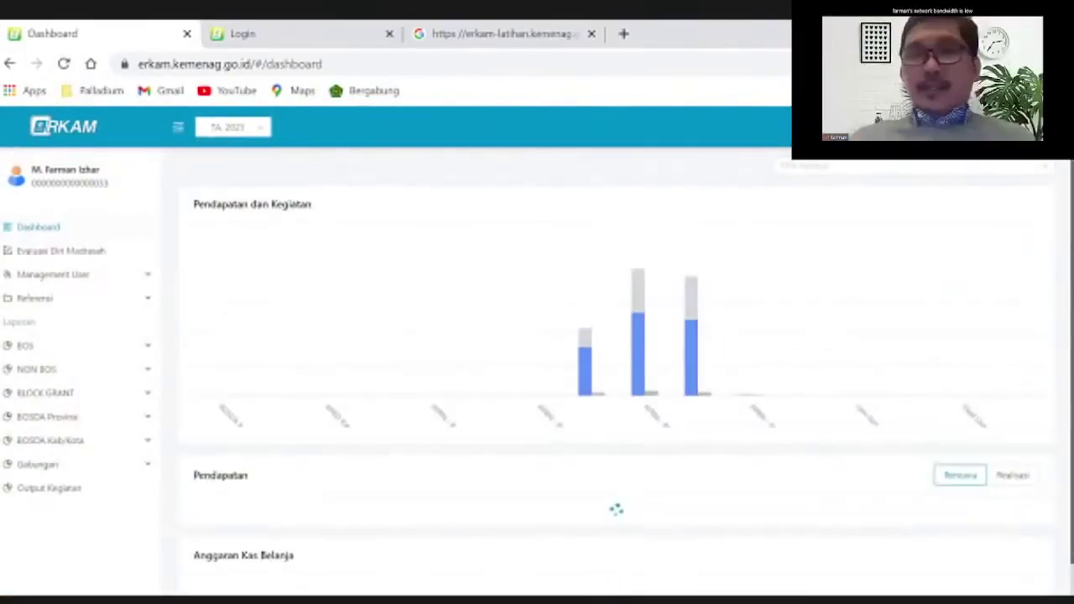
scroll(1065, 252, down, 1)
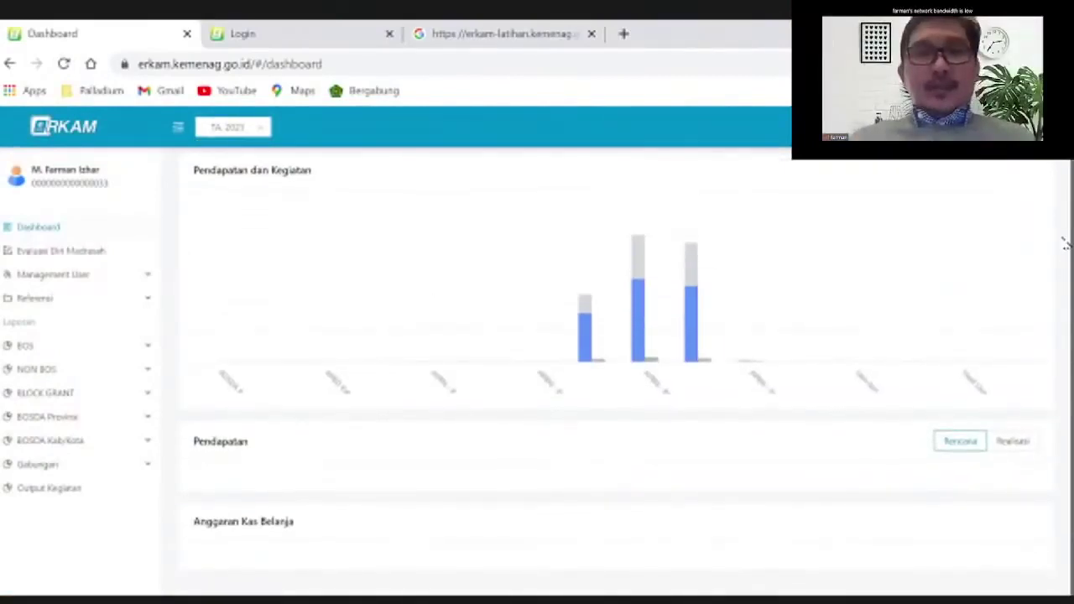